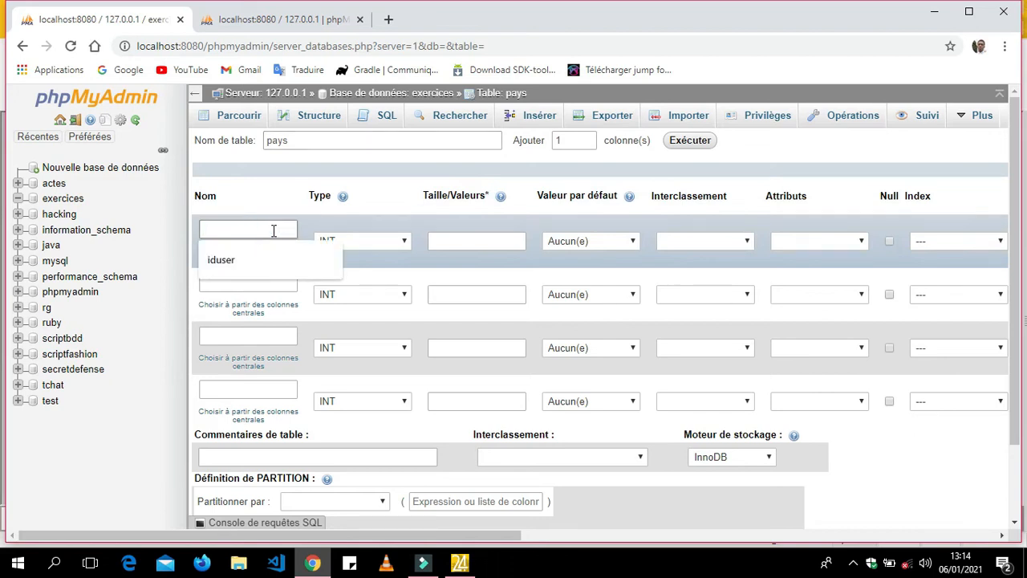
Name the first three columns of the pays table nom, capital and president.
{"action": "type", "text": "nom"}
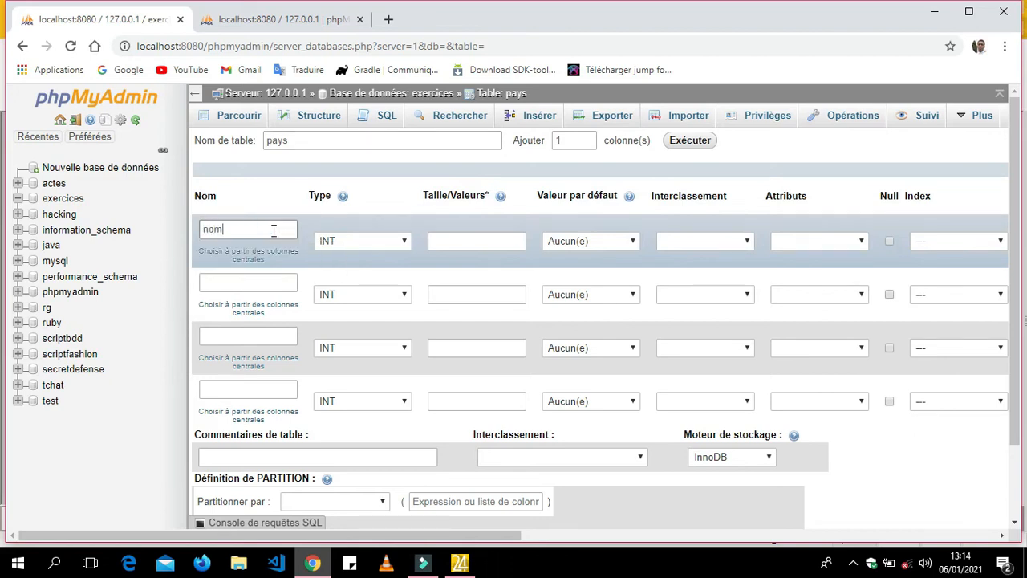
{"action": "key", "text": "BackSpace"}
{"action": "key", "text": "BackSpace"}
{"action": "key", "text": "BackSpace"}
{"action": "type", "text": "nom"}
{"action": "left_click", "coordinate": [250, 280]}
{"action": "type", "text": "capital"}
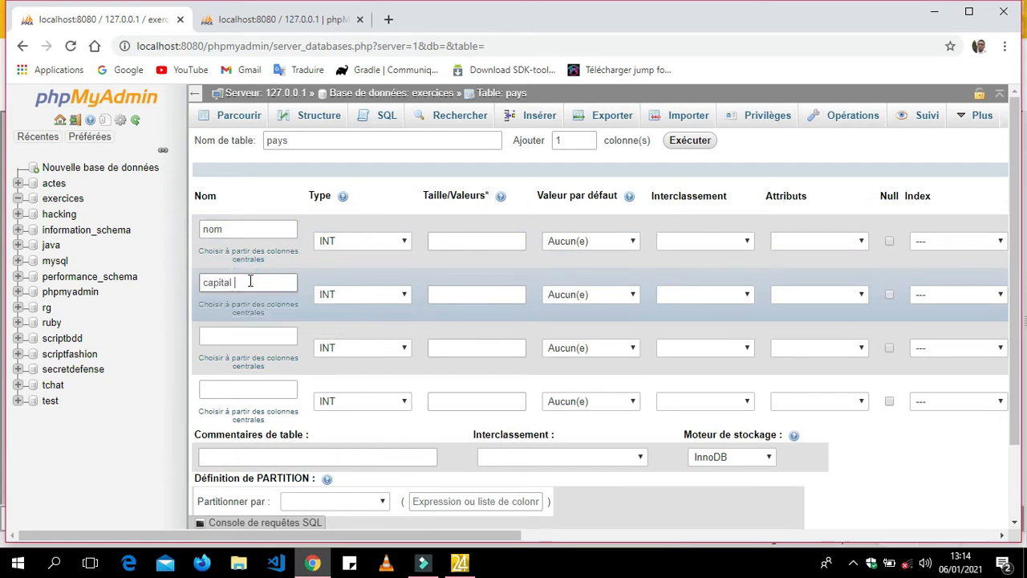
{"action": "left_click", "coordinate": [217, 333]}
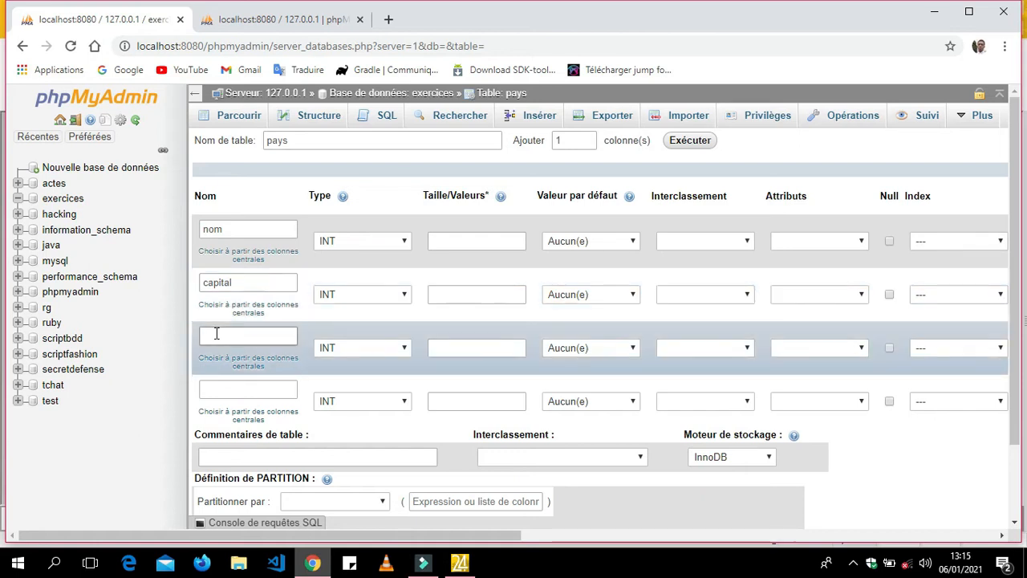
{"action": "type", "text": "pre"}
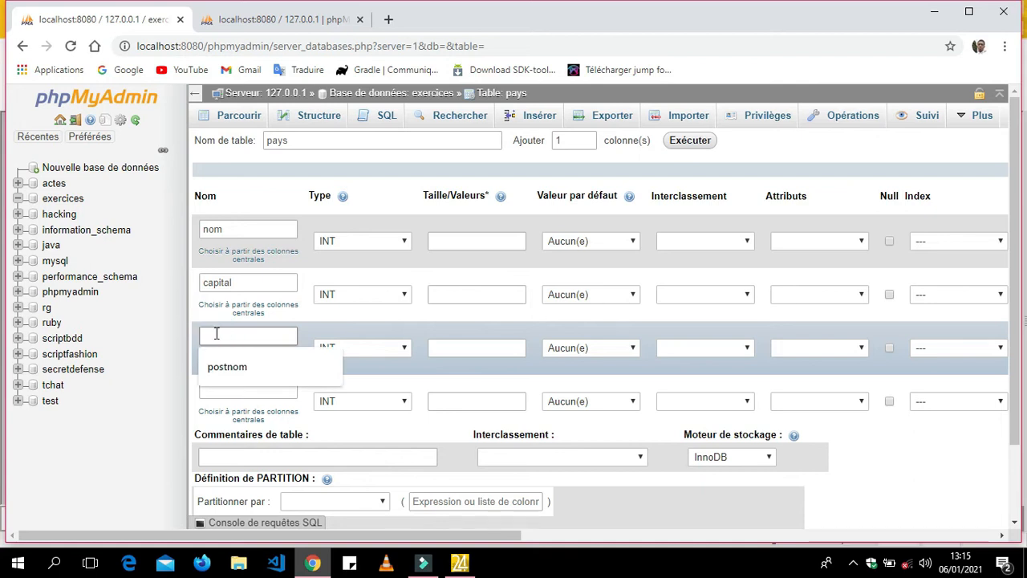
{"action": "type", "text": "sident"}
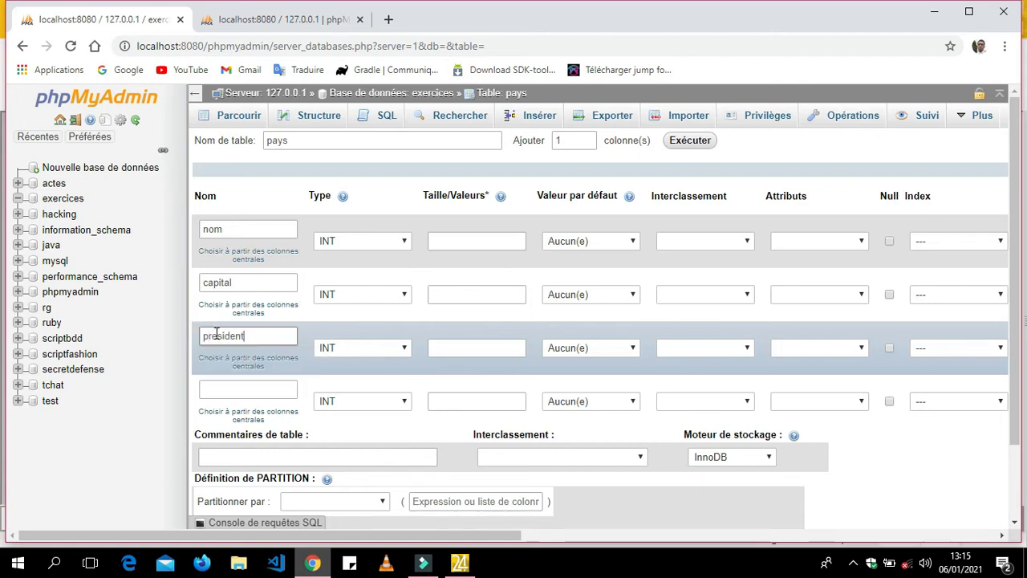
Define the first column as nom_pays with type VARCHAR and length 35.
{"action": "left_click", "coordinate": [337, 240]}
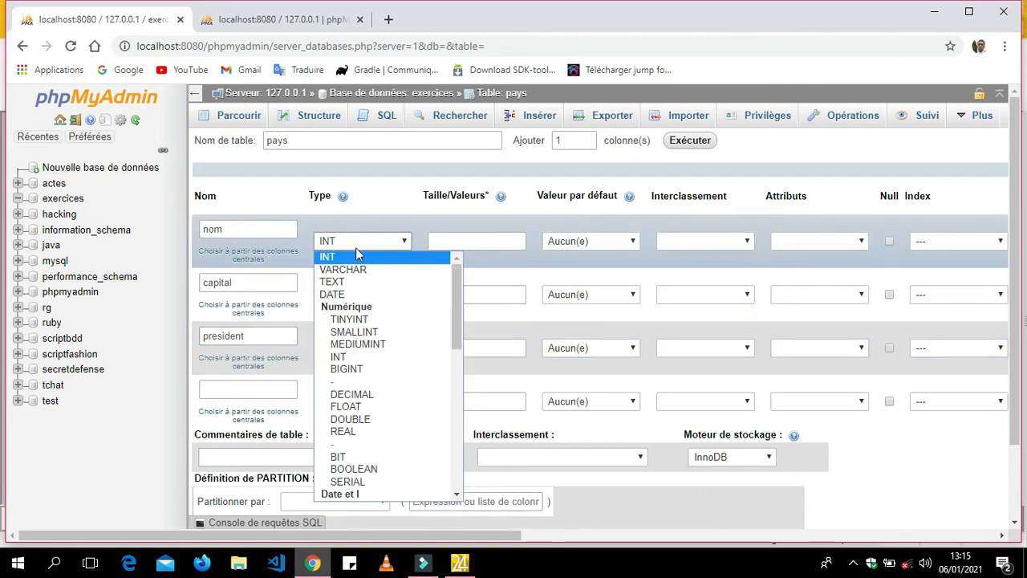
{"action": "left_click", "coordinate": [362, 271]}
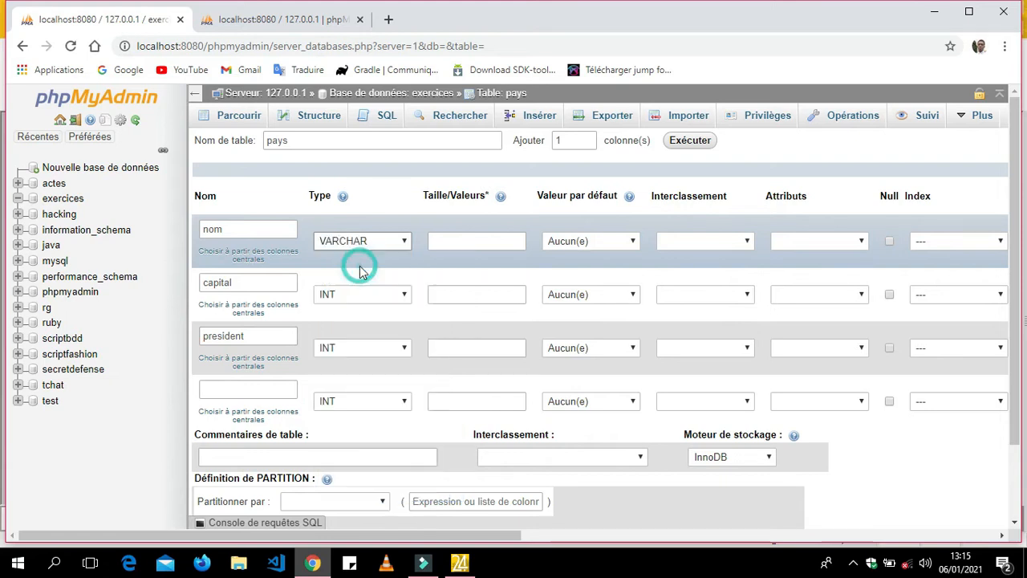
{"action": "left_click", "coordinate": [242, 229]}
{"action": "type", "text": "_pays"}
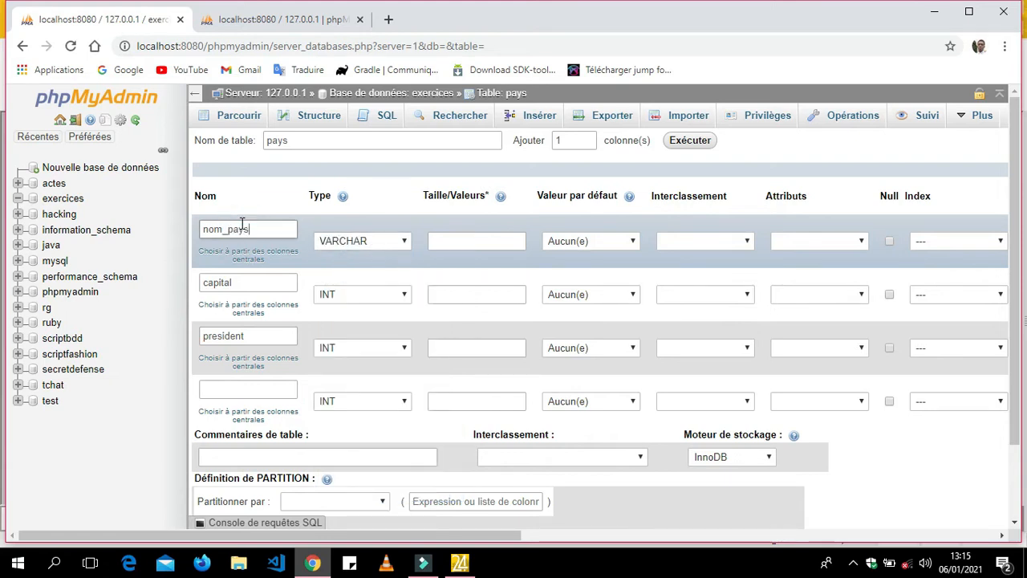
{"action": "left_click", "coordinate": [480, 246]}
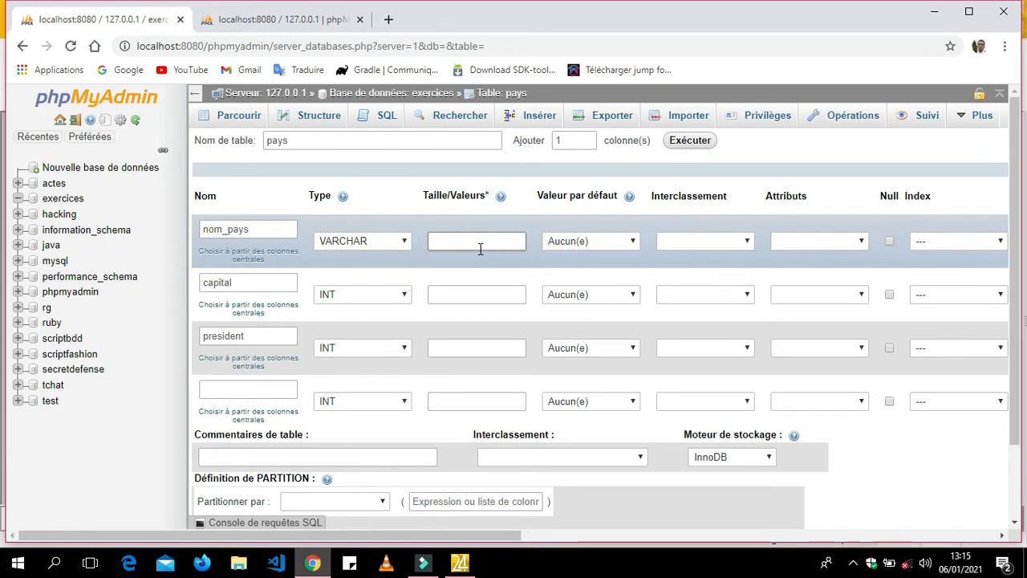
{"action": "type", "text": "35"}
Set the capital column to VARCHAR with length 35 and the president column to VARCHAR with length 30.
{"action": "left_click", "coordinate": [456, 293]}
{"action": "type", "text": "35"}
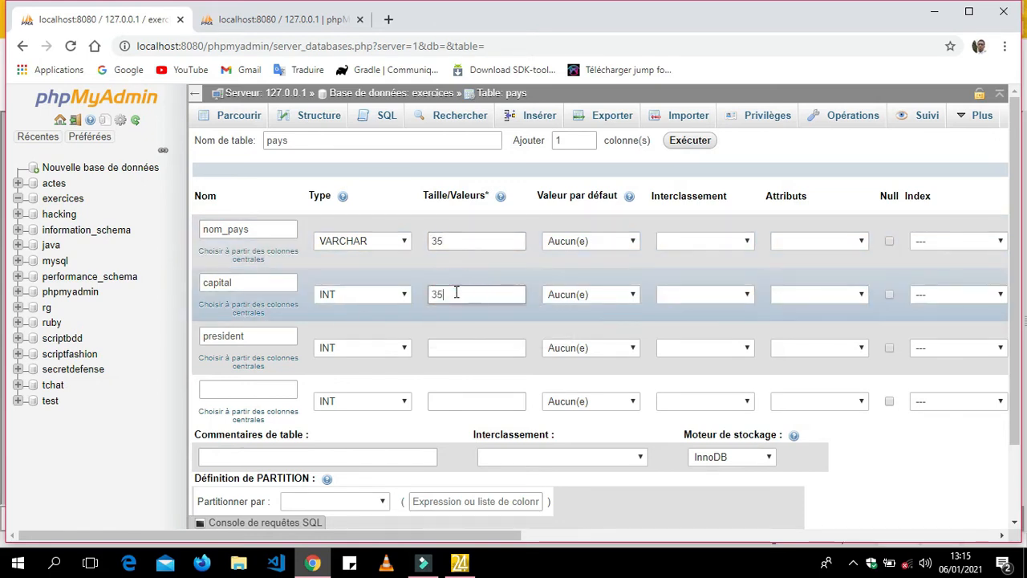
{"action": "left_click", "coordinate": [367, 293]}
{"action": "left_click", "coordinate": [393, 48]}
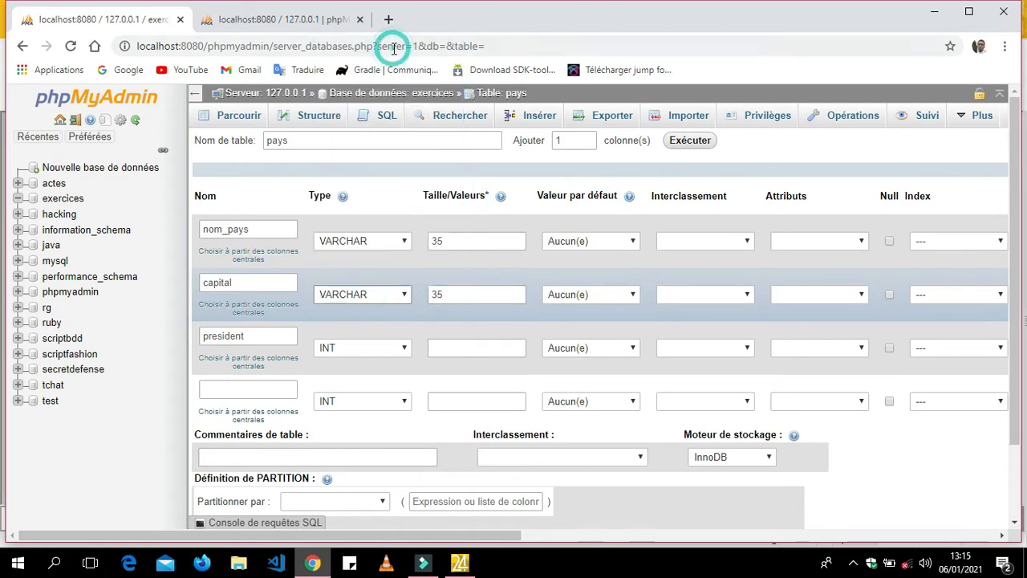
{"action": "left_click", "coordinate": [386, 350]}
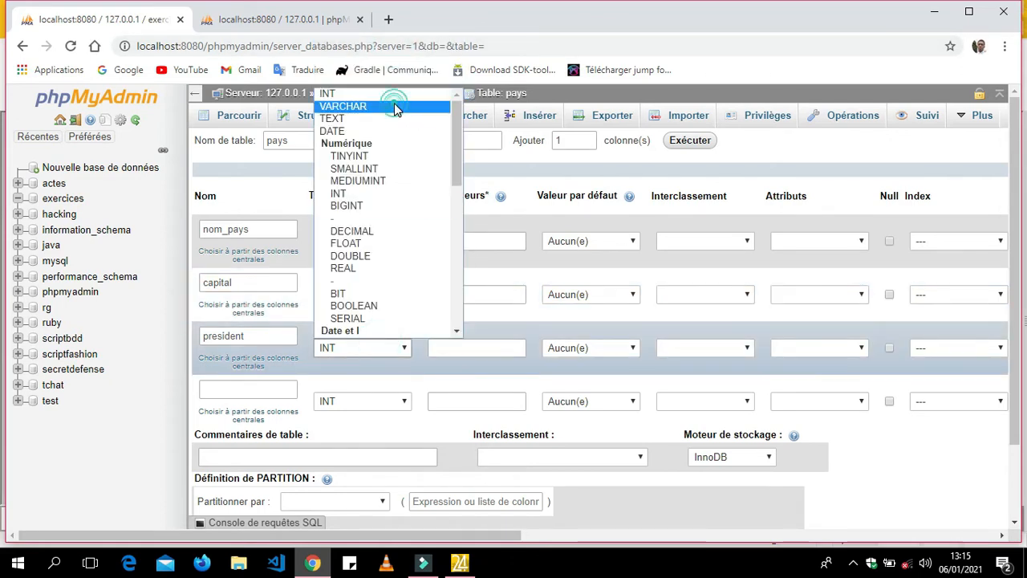
{"action": "left_click", "coordinate": [395, 106]}
{"action": "left_click", "coordinate": [483, 346]}
{"action": "type", "text": "30"}
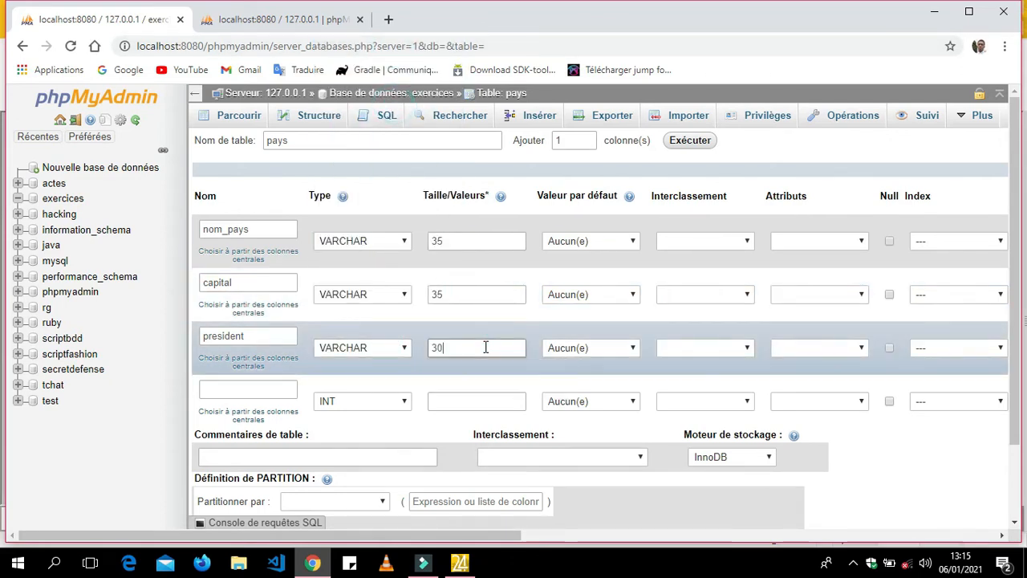
Add a PRIMARY index on the nom_pays column, leaving the index size empty.
{"action": "scroll", "coordinate": [710, 283], "scroll_direction": "right", "scroll_amount": 3}
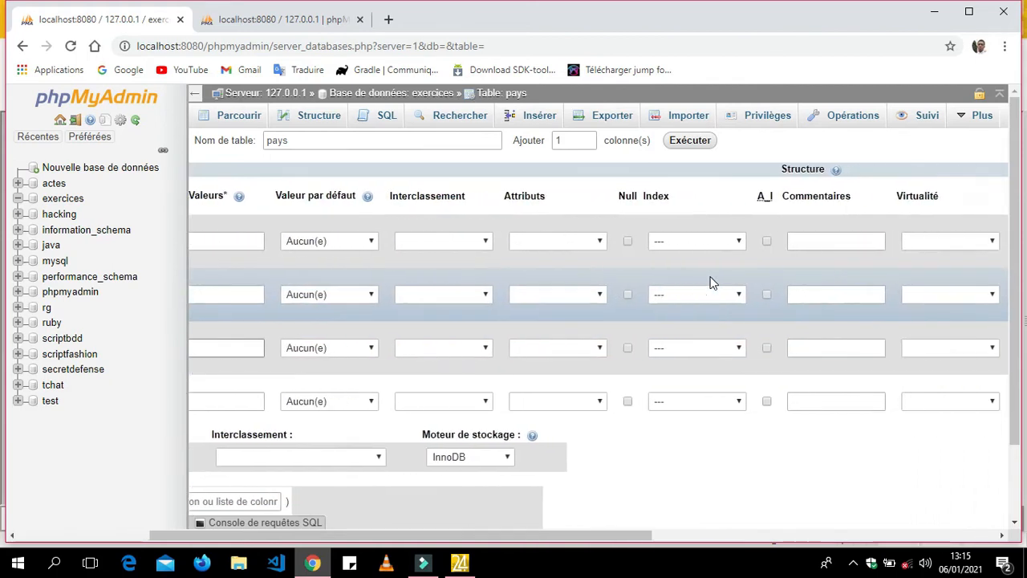
{"action": "left_click", "coordinate": [729, 243]}
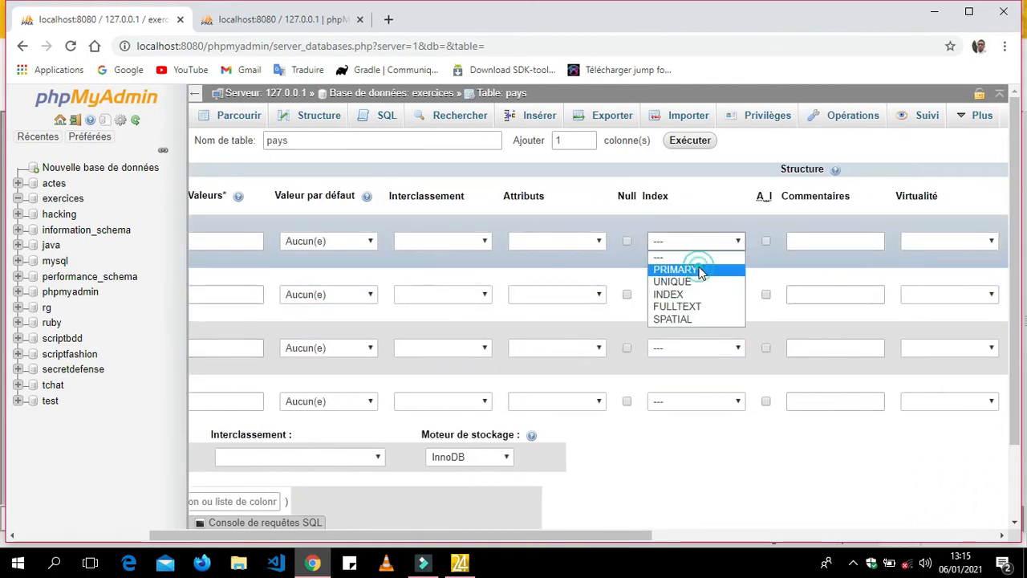
{"action": "left_click", "coordinate": [699, 272]}
{"action": "scroll", "coordinate": [438, 507], "scroll_direction": "left", "scroll_amount": 3}
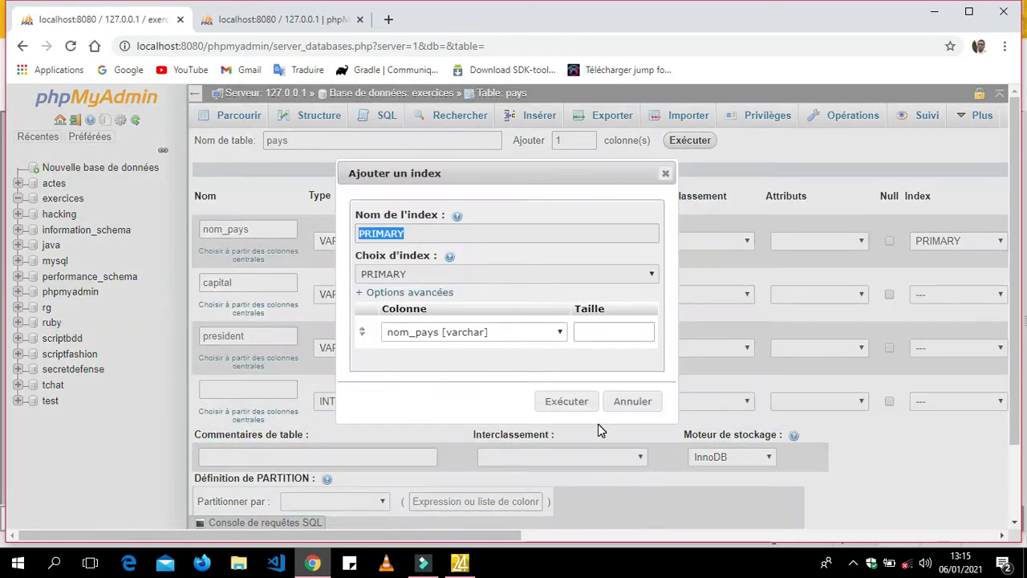
{"action": "left_click", "coordinate": [571, 405]}
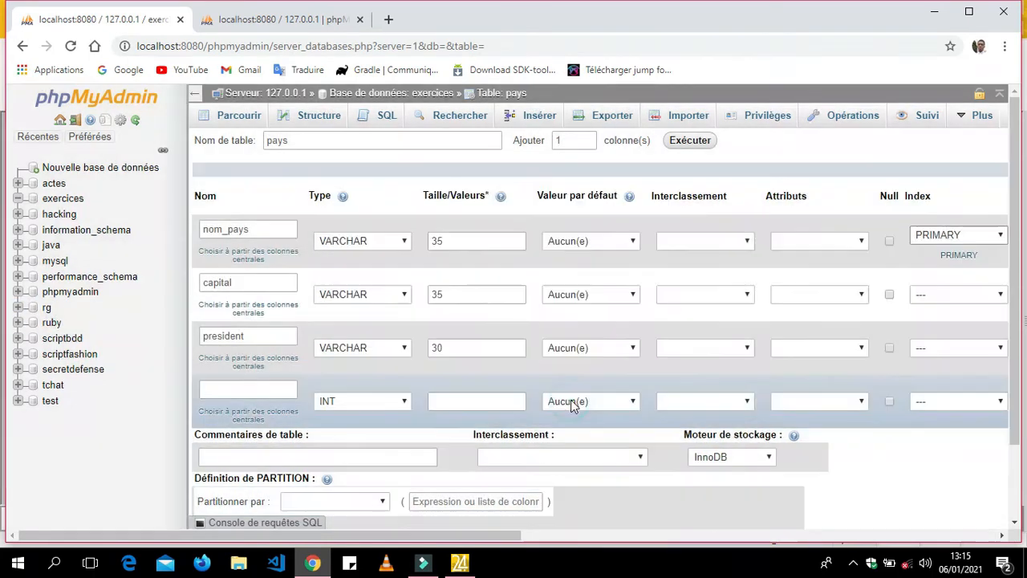
Save the pays table and open its structure to check the columns, then return to the exercices database.
{"action": "scroll", "coordinate": [571, 405], "scroll_direction": "down", "scroll_amount": 2}
{"action": "left_click", "coordinate": [949, 476]}
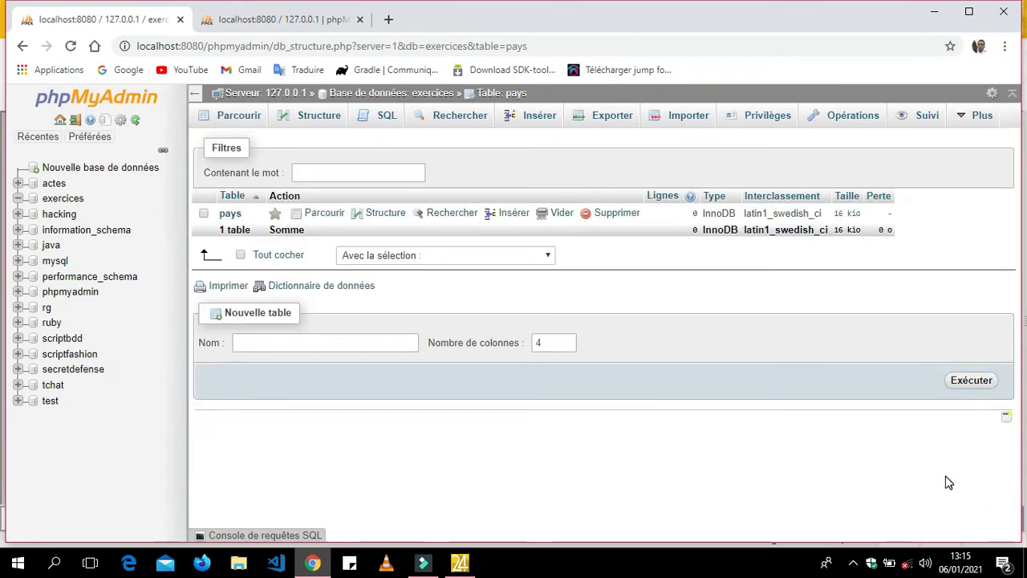
{"action": "left_click", "coordinate": [230, 214]}
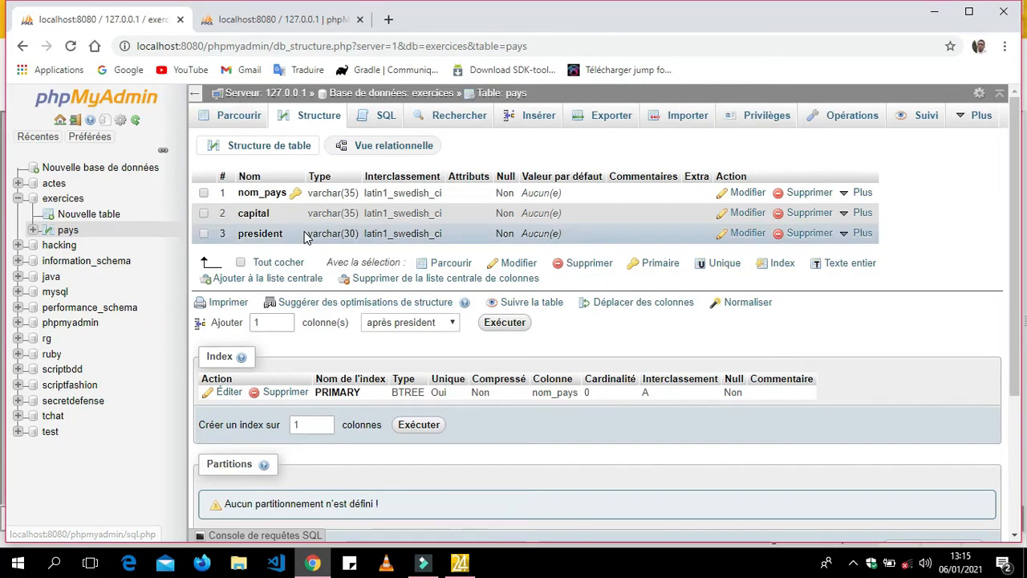
{"action": "left_click", "coordinate": [73, 198]}
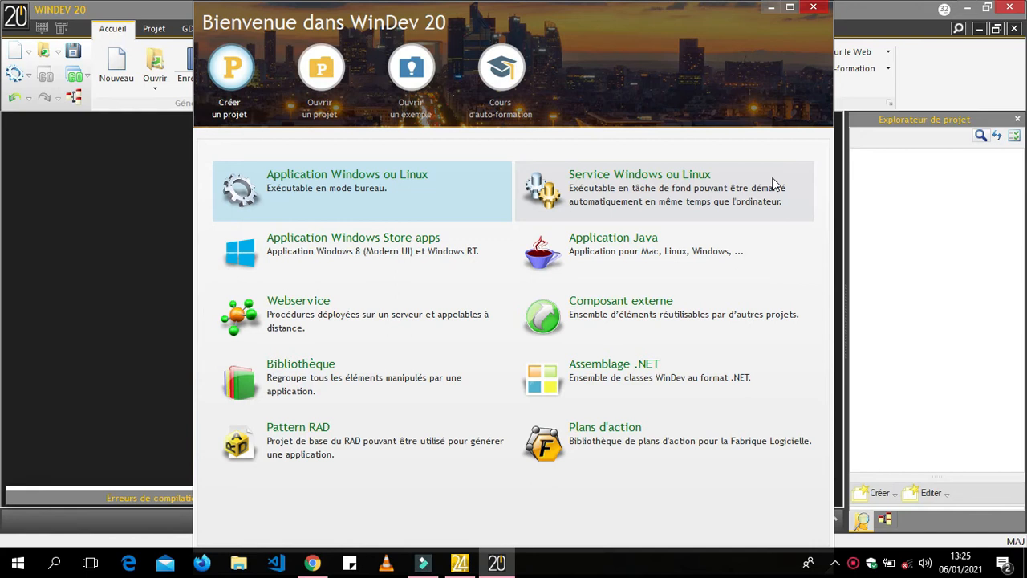
In WinDev 20, start a new Windows or Linux application project and name it tutoriel2.
{"action": "left_click", "coordinate": [771, 177]}
{"action": "left_click", "coordinate": [332, 192]}
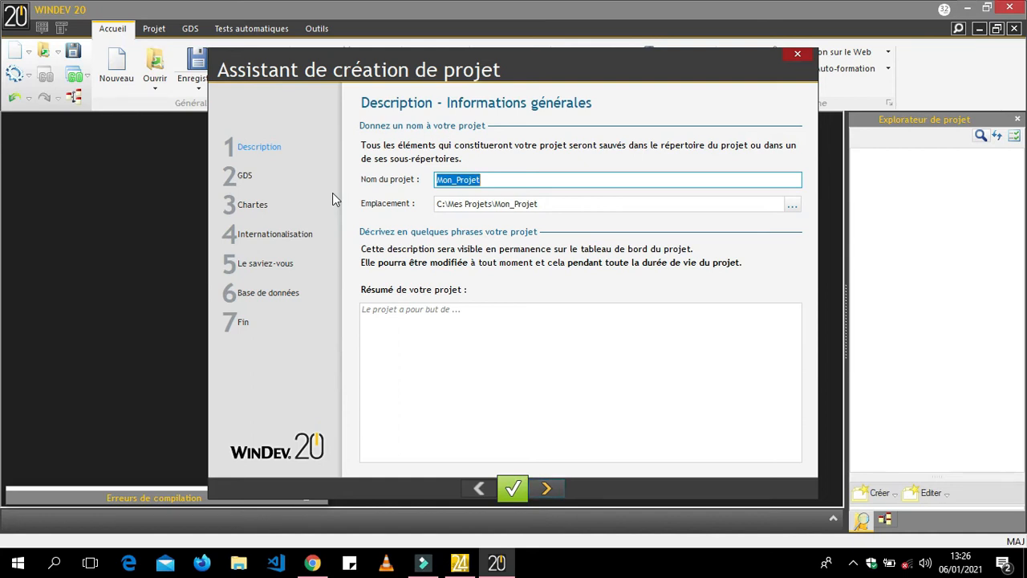
{"action": "key", "text": "BackSpace"}
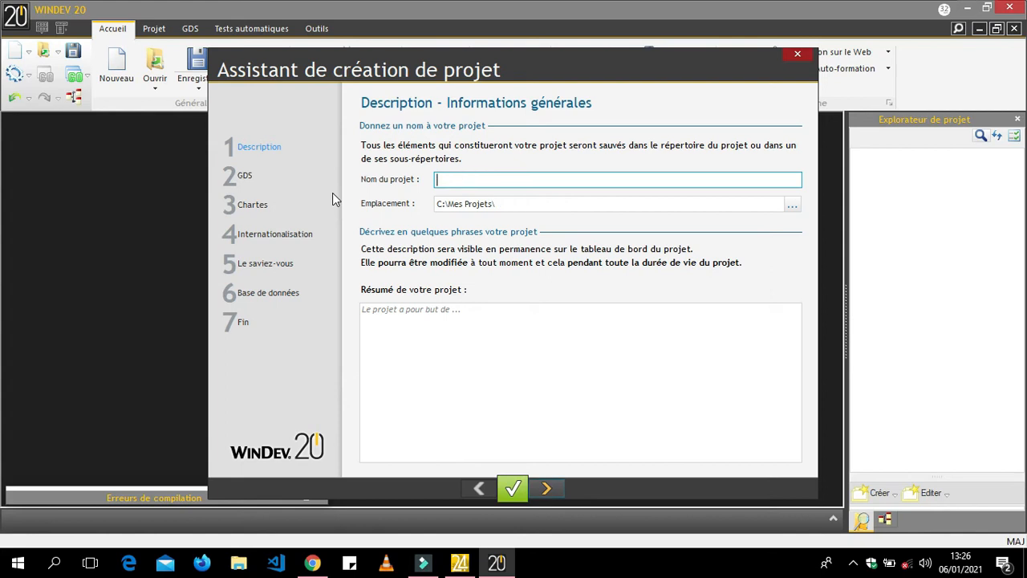
{"action": "type", "text": "tutoriel2"}
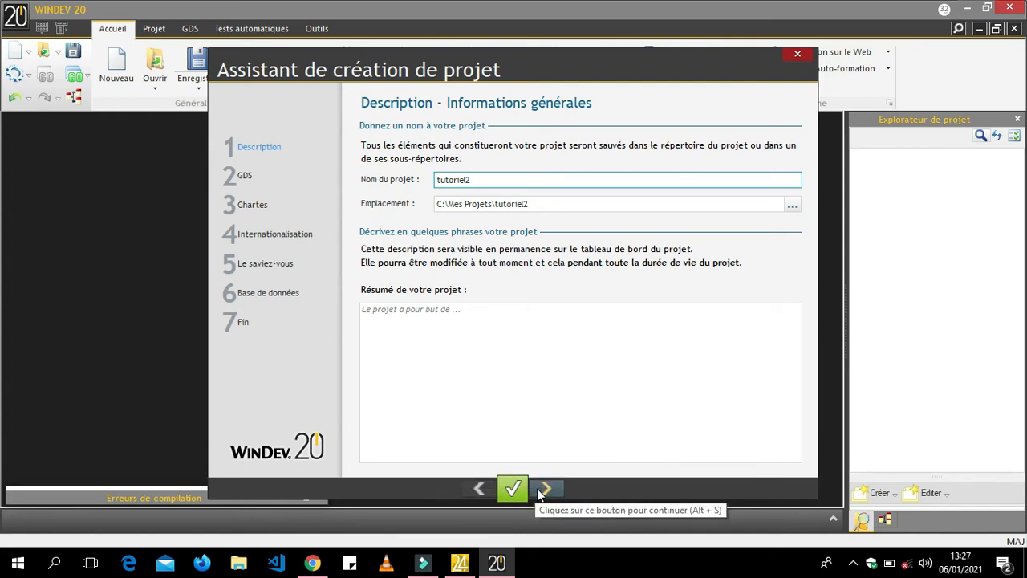
Accept the project defaults: 32-bit Windows executable, Standard programming charter, Gensteel template and 800 x 600 preferred window size.
{"action": "left_click", "coordinate": [544, 489]}
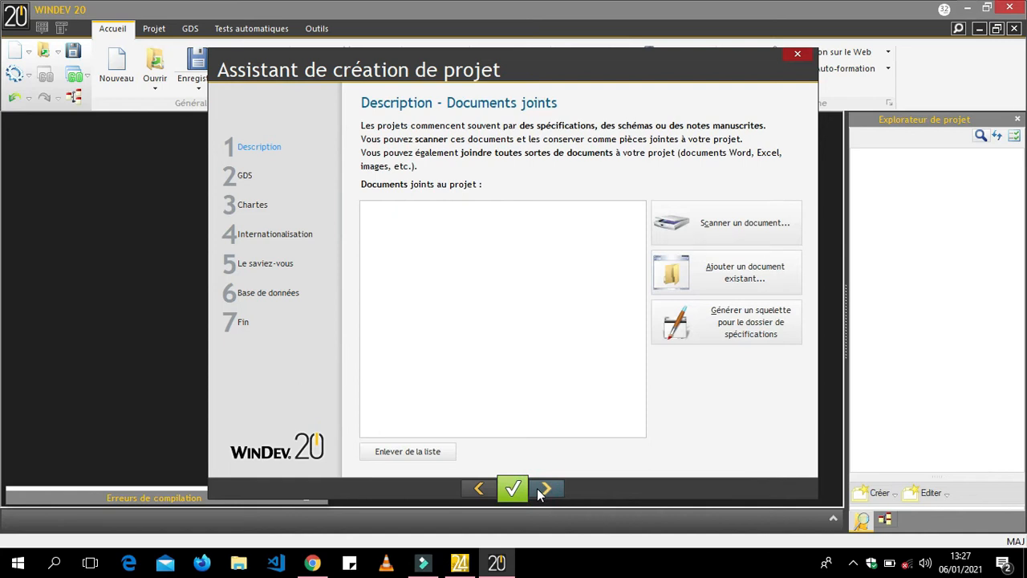
{"action": "left_click", "coordinate": [544, 489]}
{"action": "left_click", "coordinate": [544, 488]}
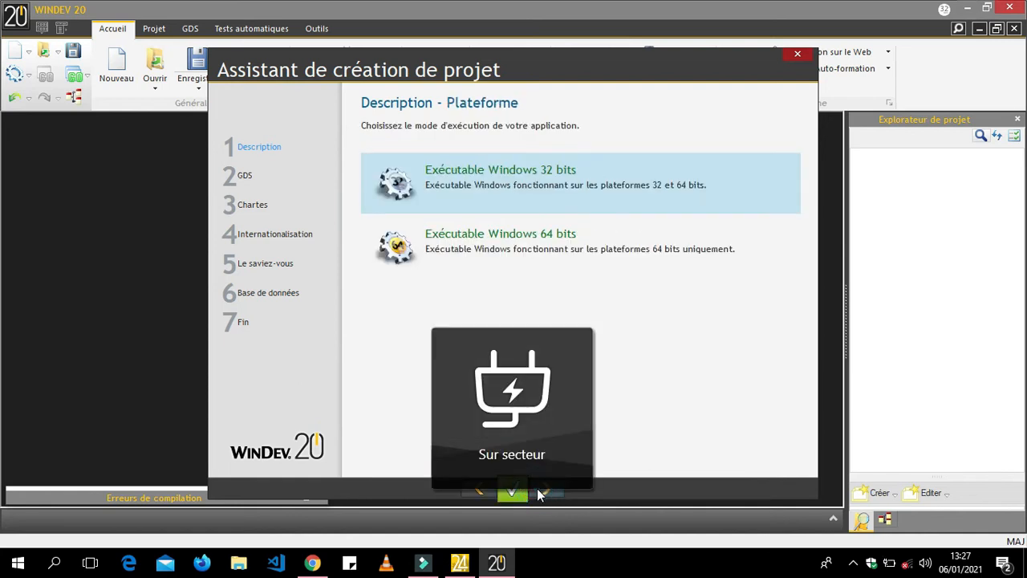
{"action": "left_click", "coordinate": [544, 489]}
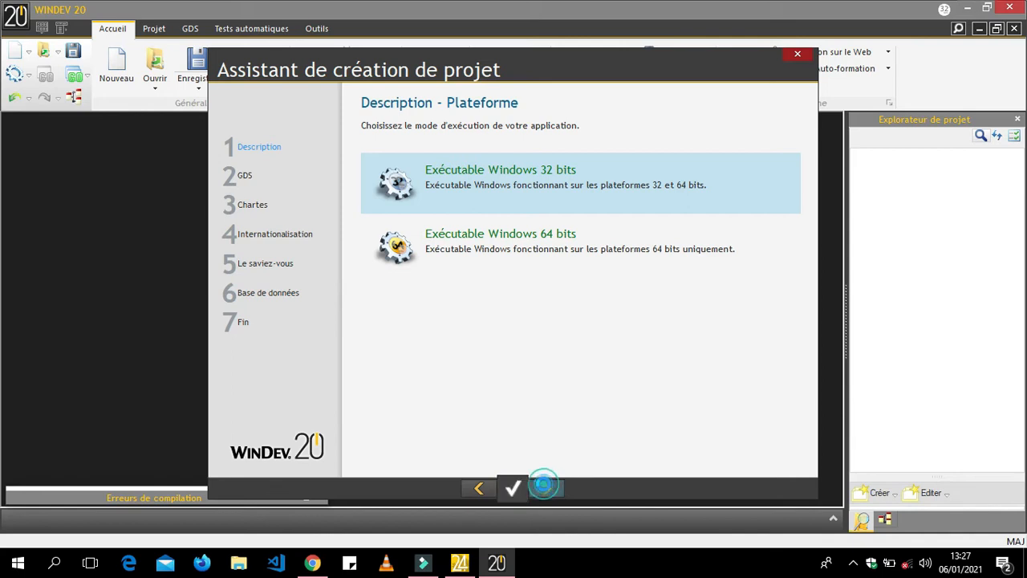
{"action": "left_click", "coordinate": [544, 489]}
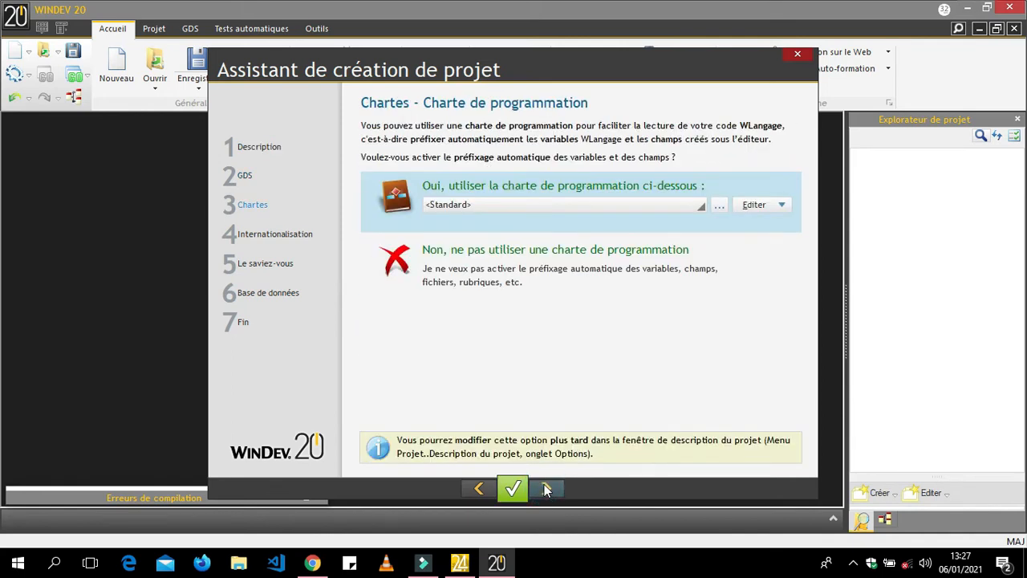
{"action": "left_click", "coordinate": [544, 488]}
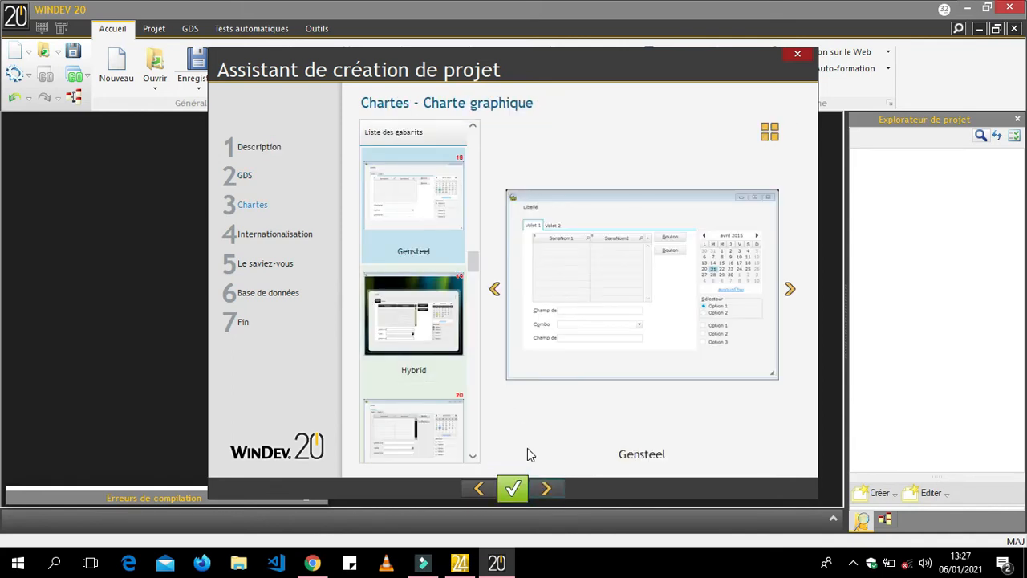
{"action": "left_click", "coordinate": [552, 491]}
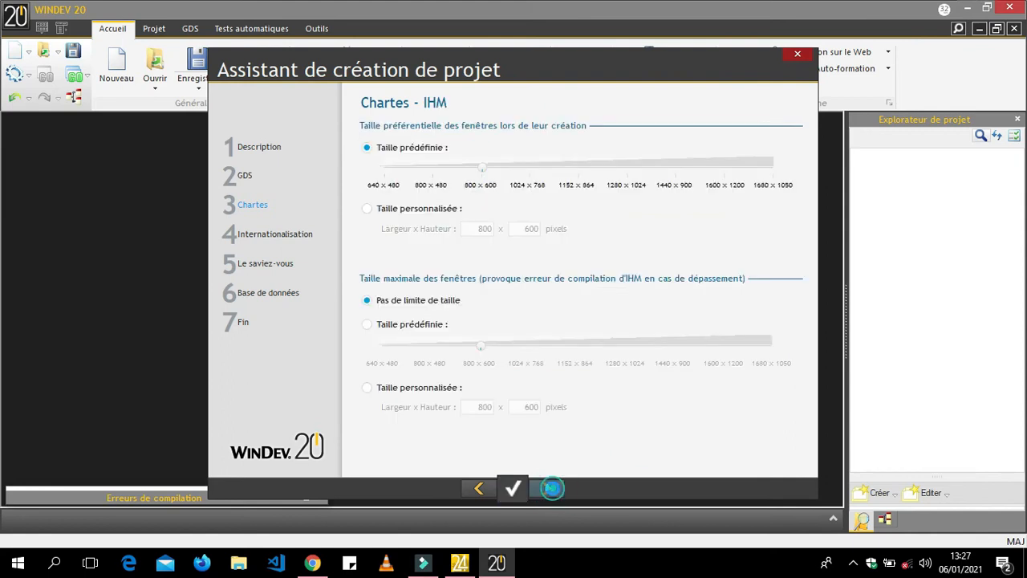
{"action": "left_click", "coordinate": [552, 491]}
{"action": "left_click", "coordinate": [552, 491]}
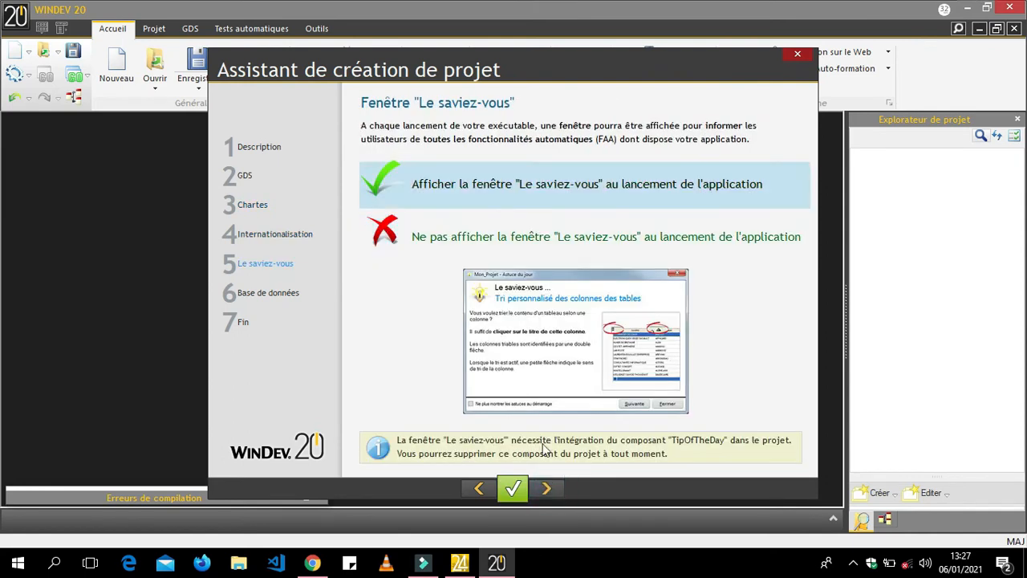
Finish creating the project without the "Le saviez-vous" window or a database, and dismiss the dialog offering what to do first.
{"action": "left_click", "coordinate": [493, 233]}
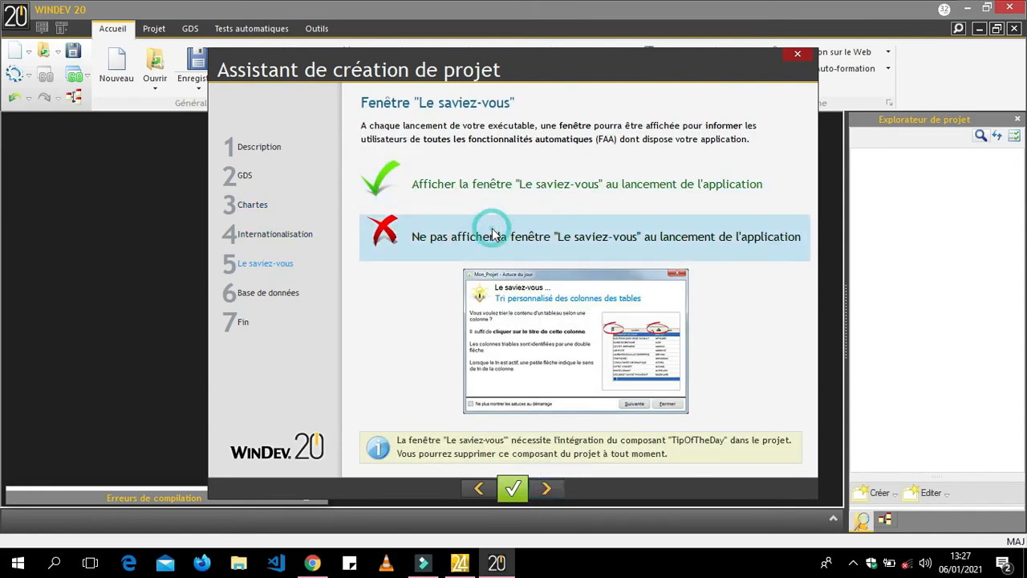
{"action": "left_click", "coordinate": [547, 491]}
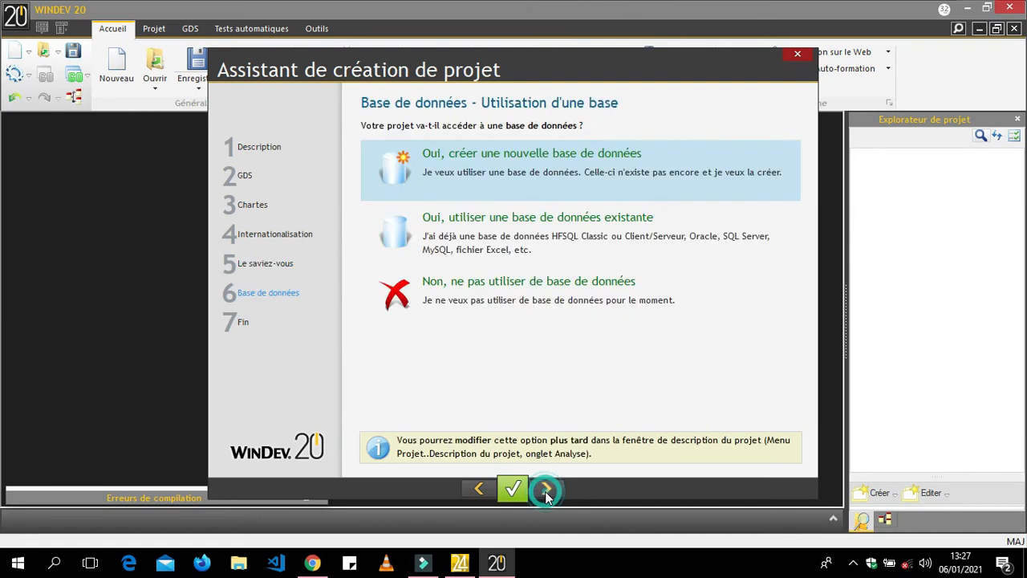
{"action": "left_click", "coordinate": [438, 313]}
{"action": "left_click", "coordinate": [548, 483]}
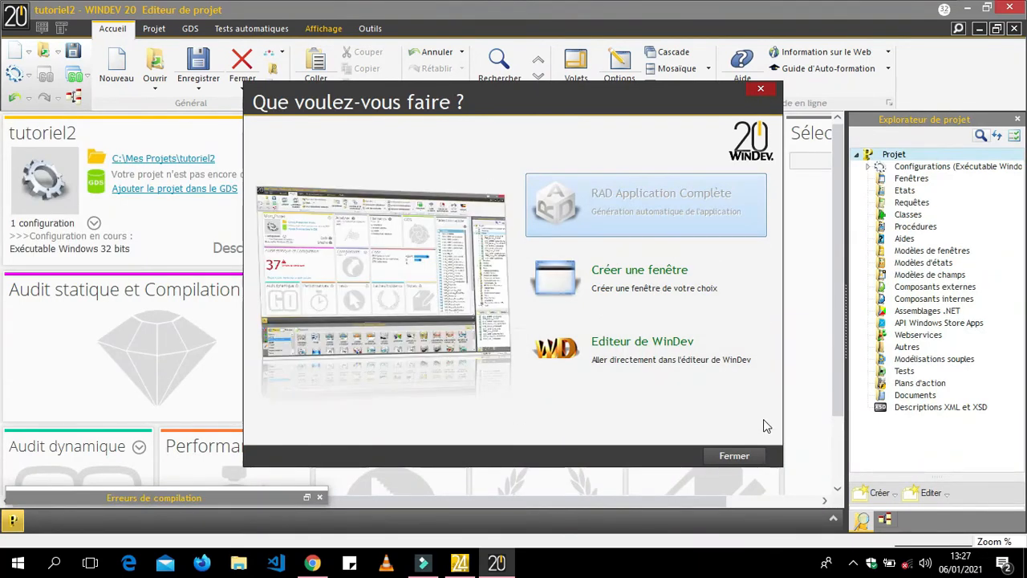
{"action": "left_click", "coordinate": [733, 455]}
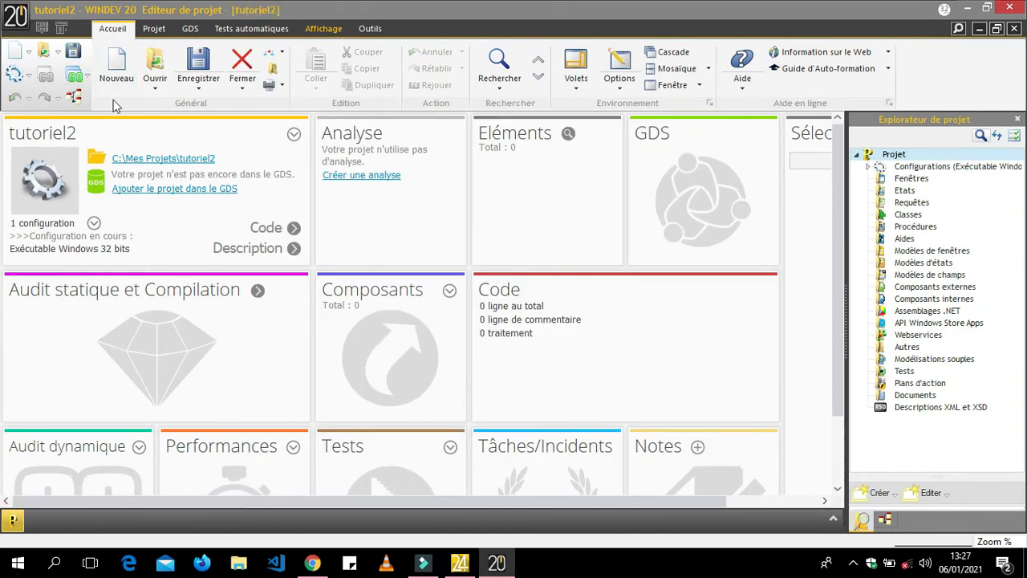
Create the project's analysis, keeping the name tutoriel2 and the HFSQL Classic database type, and close the data file creation wizard.
{"action": "left_click", "coordinate": [81, 102]}
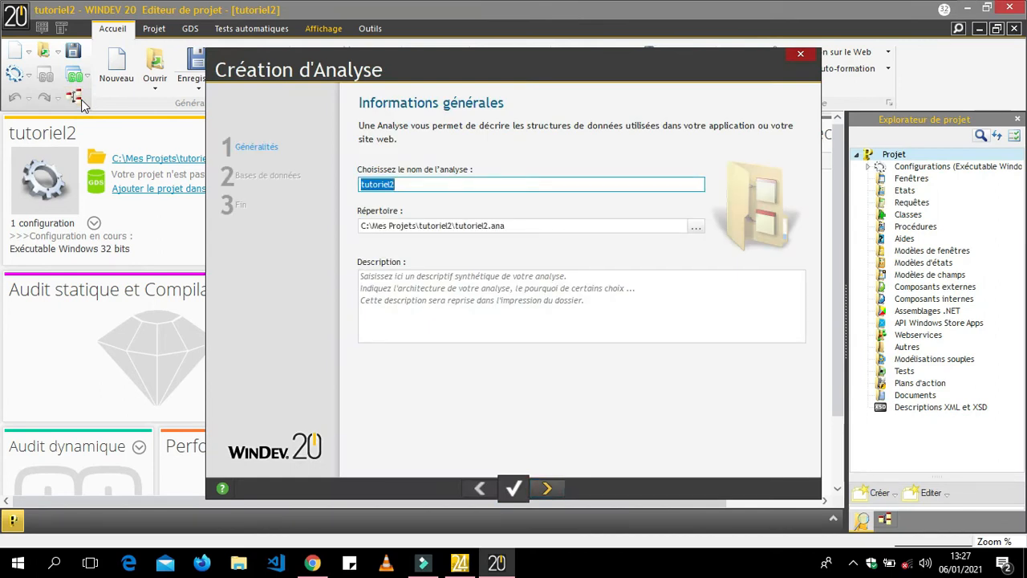
{"action": "left_click", "coordinate": [546, 486]}
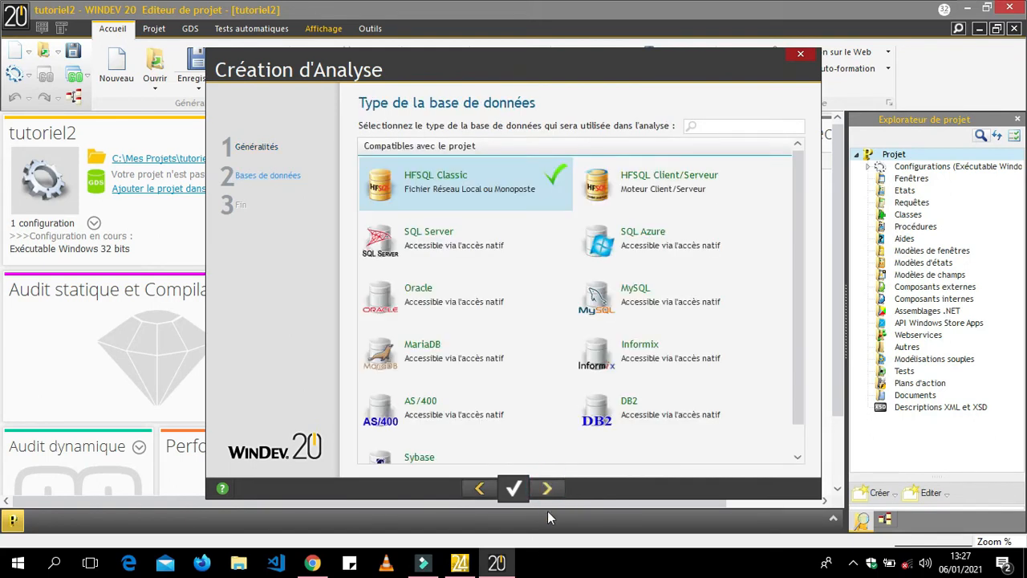
{"action": "left_click", "coordinate": [563, 483]}
{"action": "left_click", "coordinate": [562, 483]}
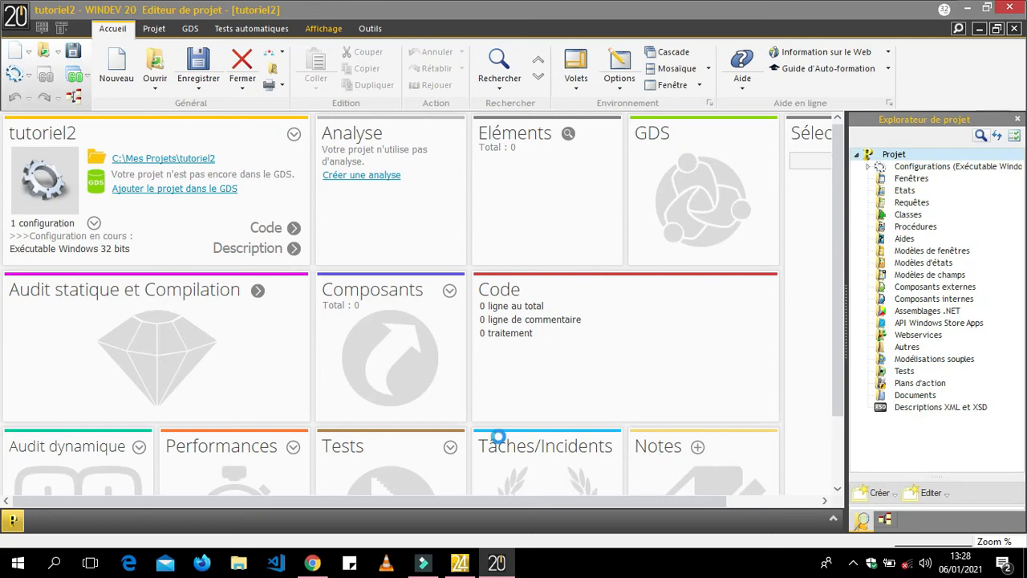
{"action": "left_click", "coordinate": [853, 564]}
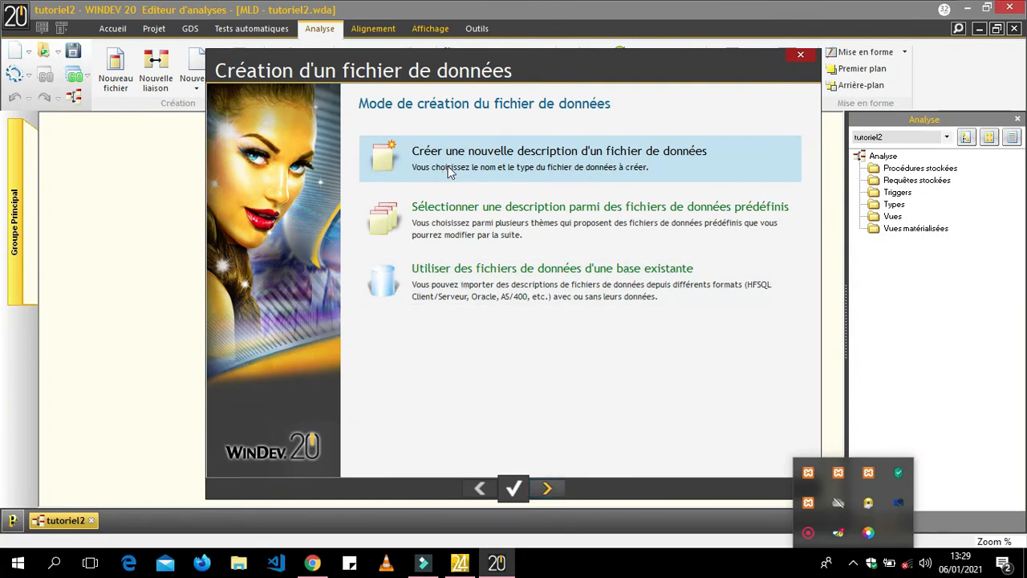
{"action": "left_click", "coordinate": [800, 55]}
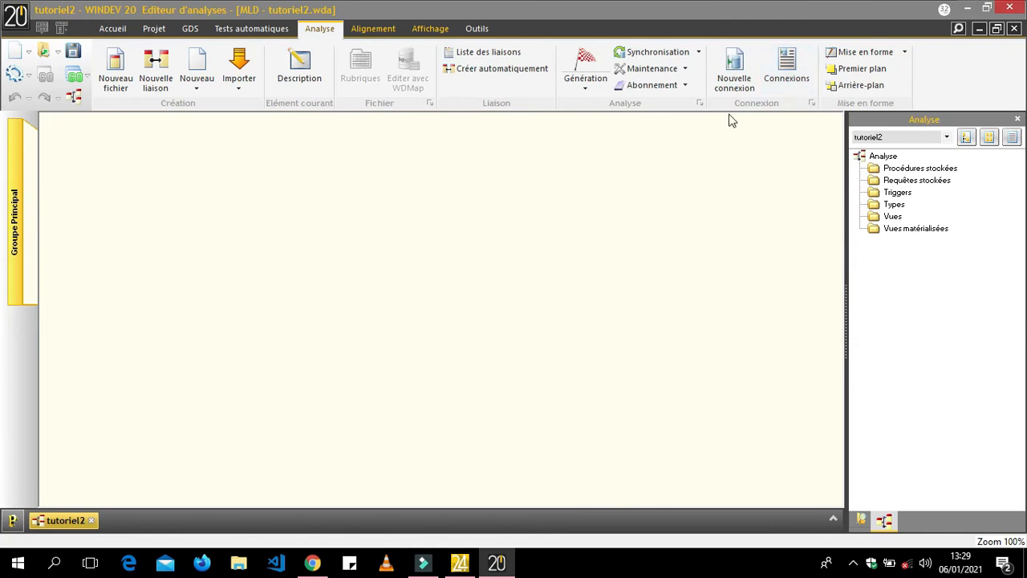
Start a new MySQL connection to server 127.0.0.1 with the user name root and an empty password.
{"action": "left_click", "coordinate": [778, 70]}
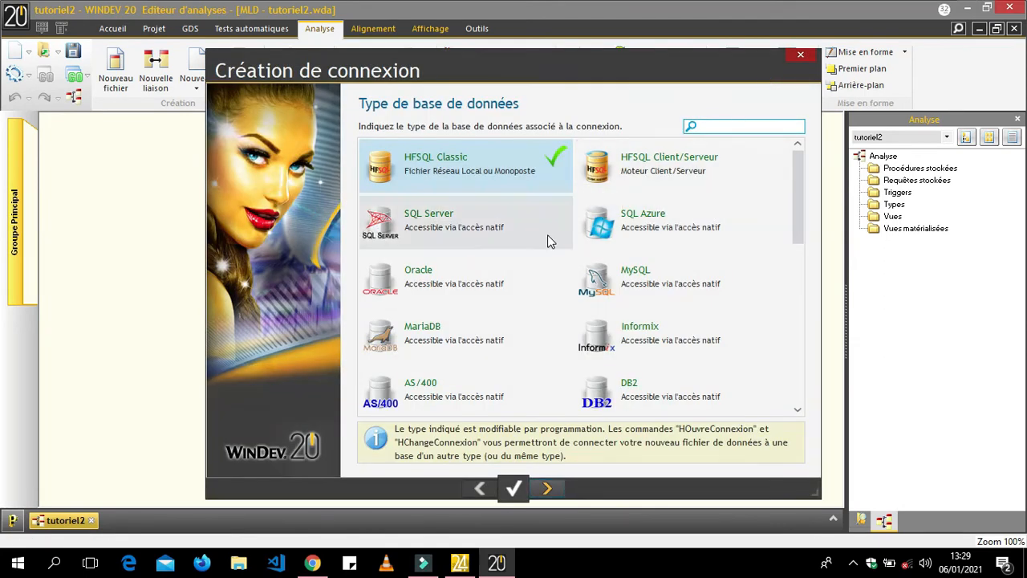
{"action": "double_click", "coordinate": [645, 280]}
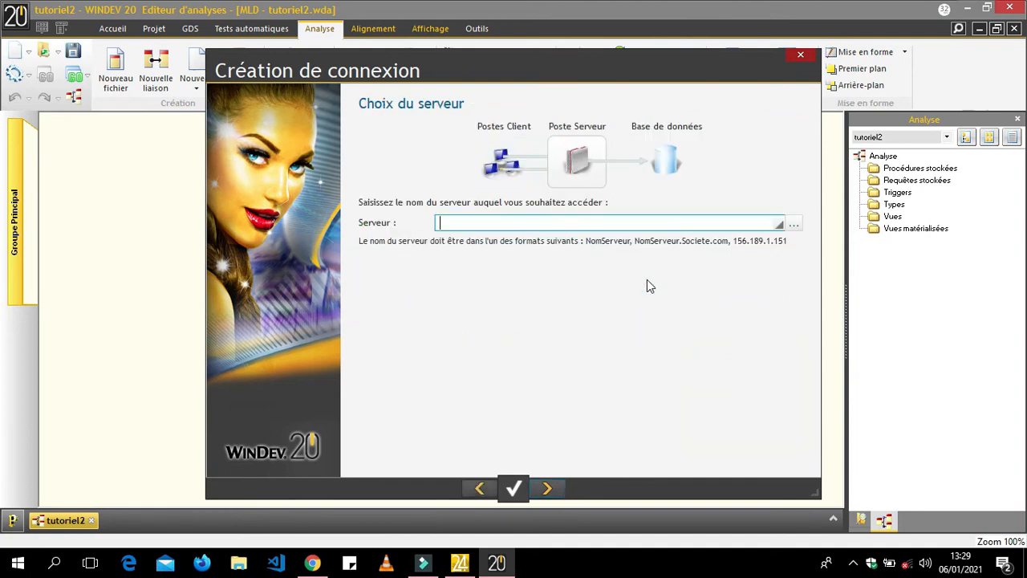
{"action": "type", "text": "127.0.0.1"}
{"action": "left_click", "coordinate": [549, 488]}
{"action": "type", "text": "root"}
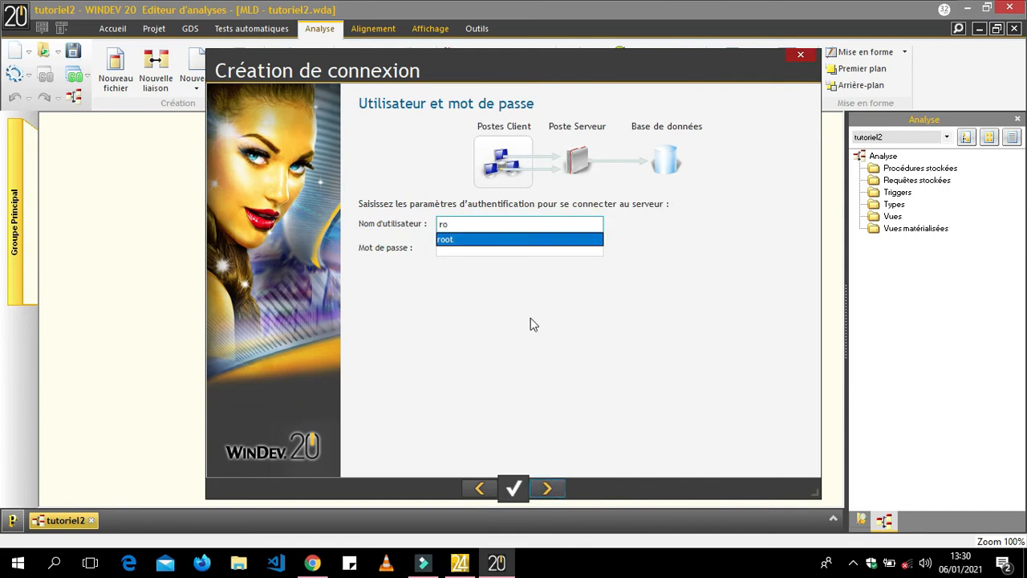
{"action": "left_click", "coordinate": [549, 489]}
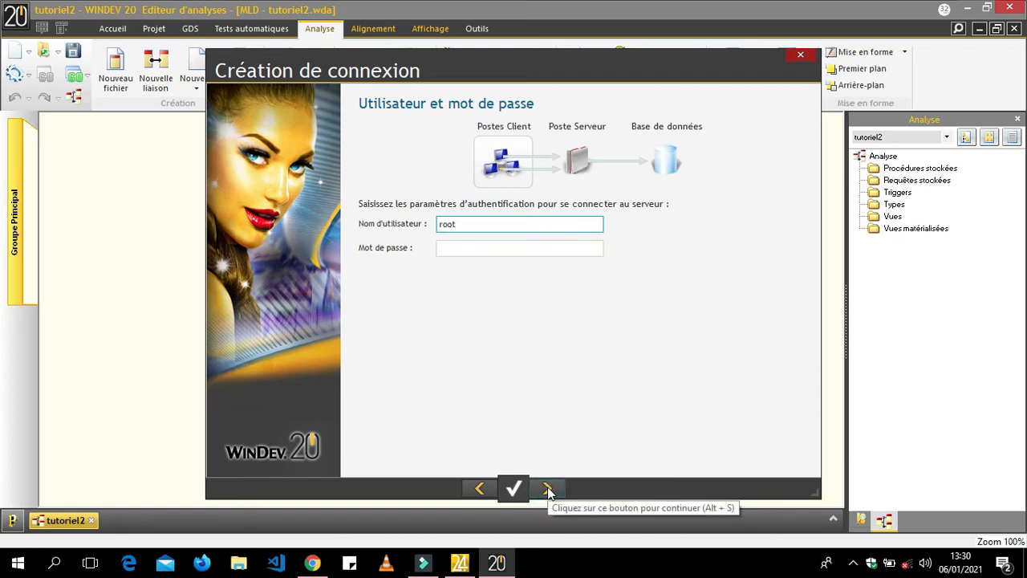
{"action": "left_click", "coordinate": [548, 489]}
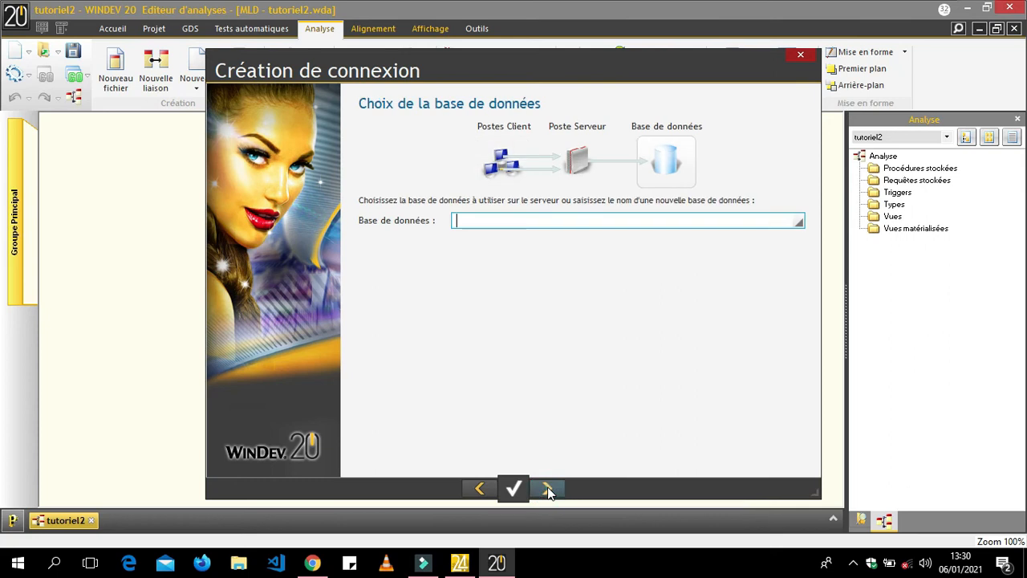
Choose the exercices database for the connection, name it connexion_mysql and finish creating it.
{"action": "type", "text": "exec"}
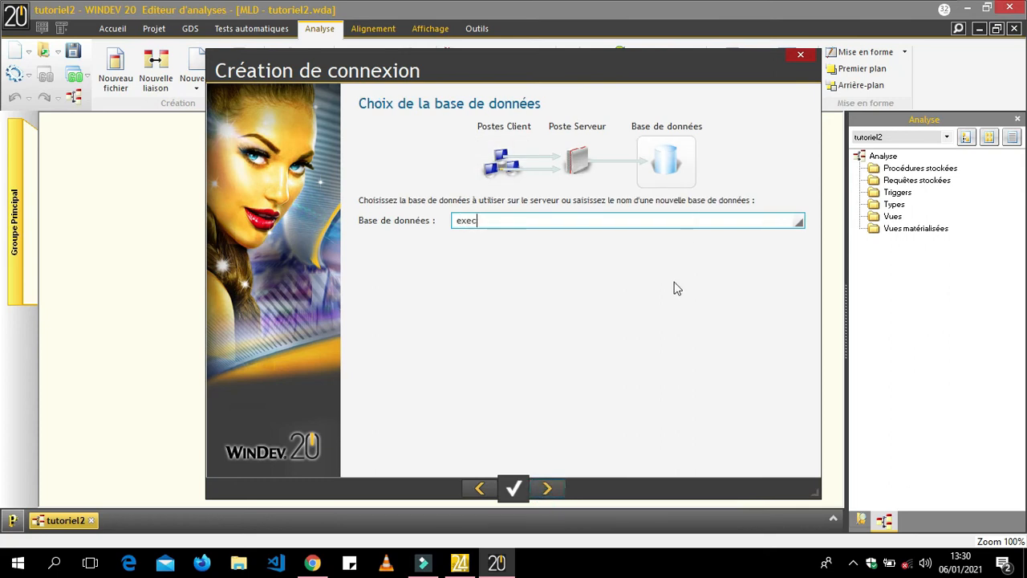
{"action": "key", "text": "BackSpace"}
{"action": "type", "text": "rcices"}
{"action": "left_click", "coordinate": [546, 488]}
{"action": "key", "text": "BackSpace"}
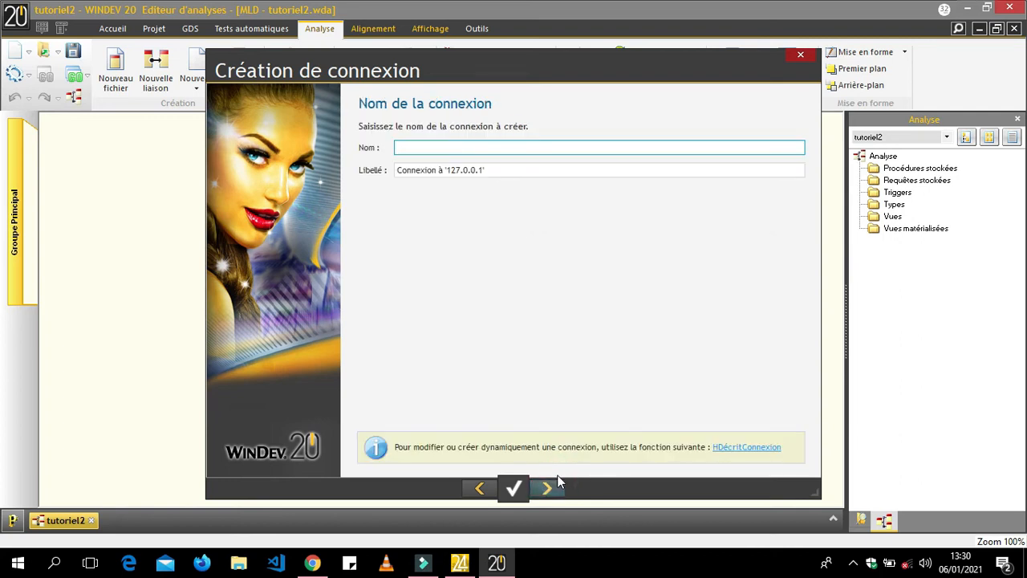
{"action": "type", "text": "connexio"}
{"action": "type", "text": "sql"}
{"action": "left_click", "coordinate": [558, 482]}
{"action": "left_click", "coordinate": [558, 481]}
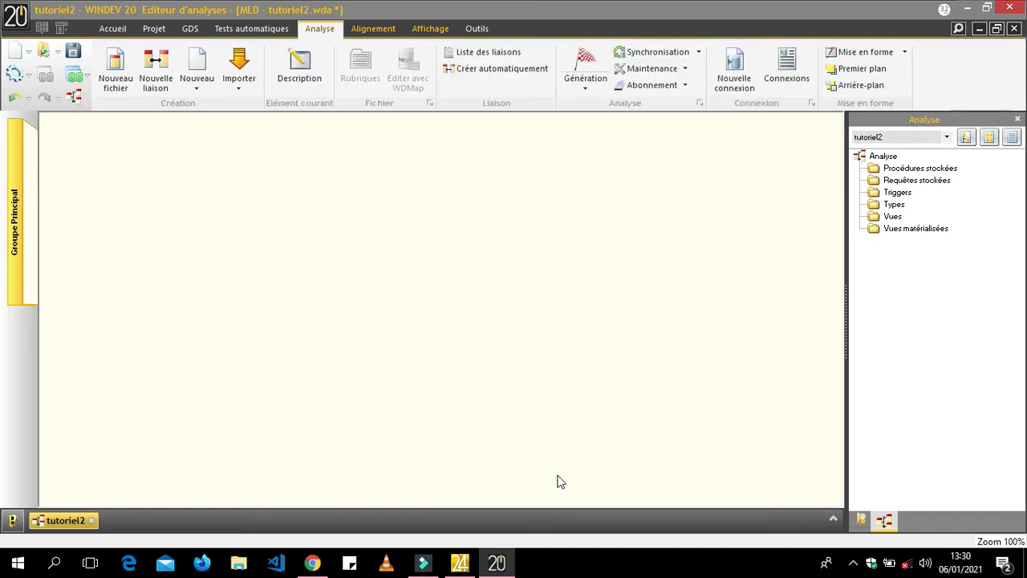
Test the MySQL connection in the analysis's connection list and save the changes to it.
{"action": "left_click", "coordinate": [787, 66]}
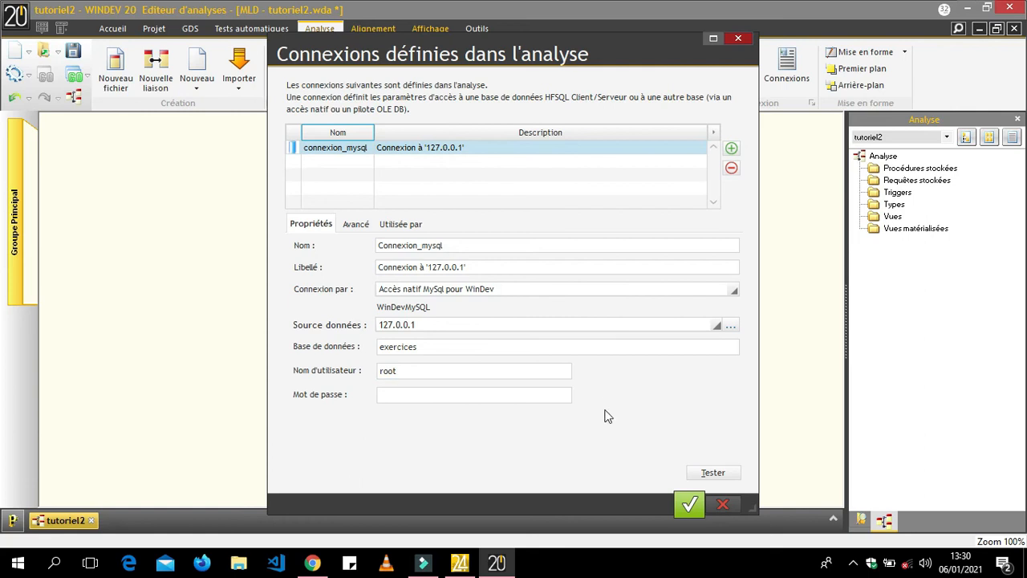
{"action": "left_click", "coordinate": [716, 473]}
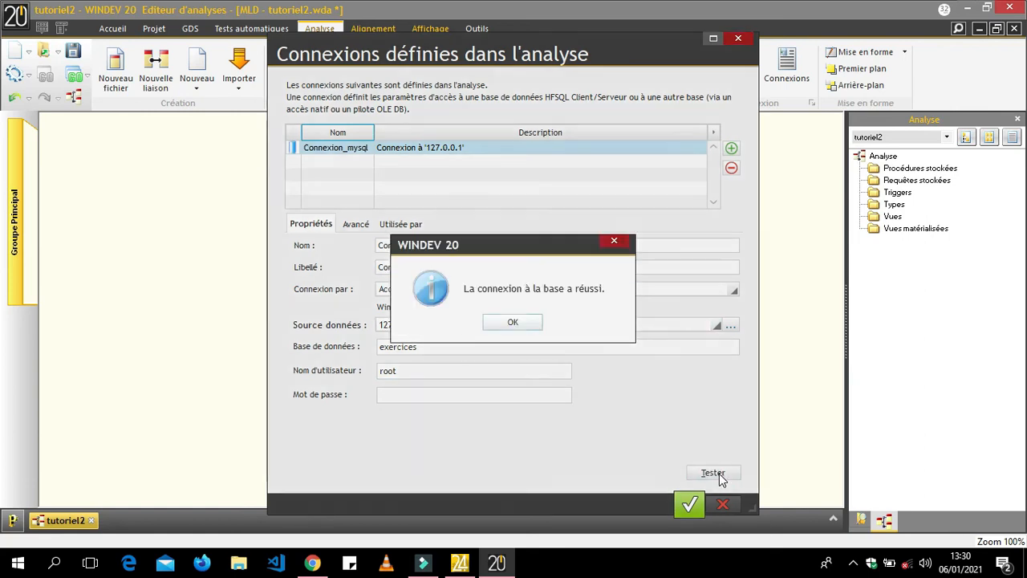
{"action": "left_click", "coordinate": [518, 324]}
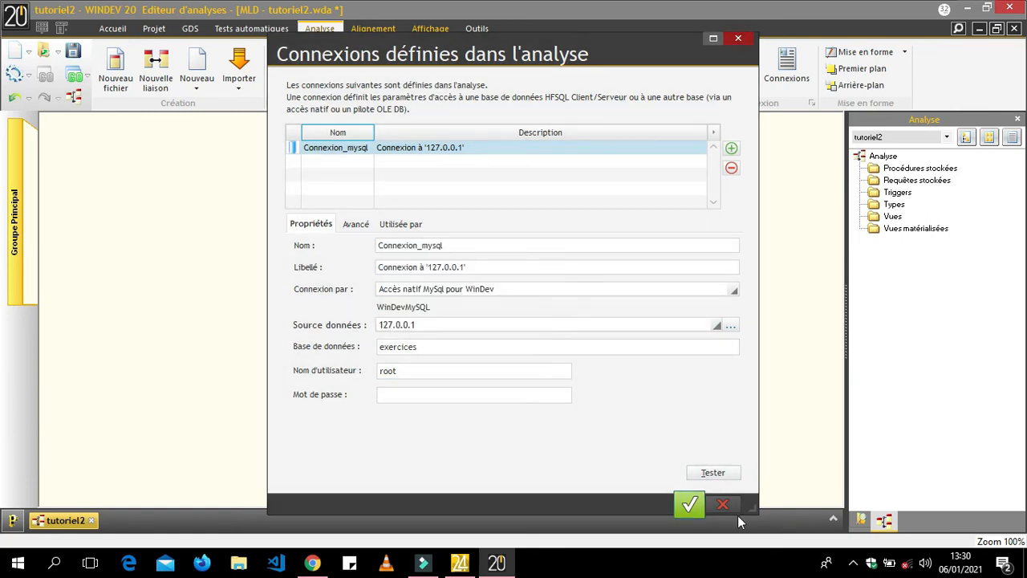
{"action": "left_click", "coordinate": [722, 503]}
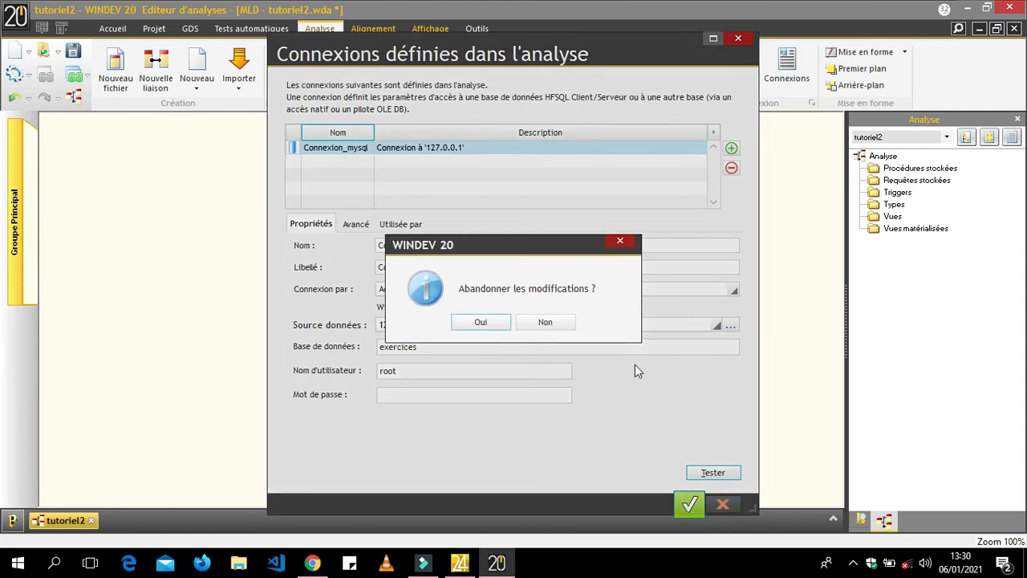
{"action": "left_click", "coordinate": [545, 322]}
{"action": "left_click", "coordinate": [686, 503]}
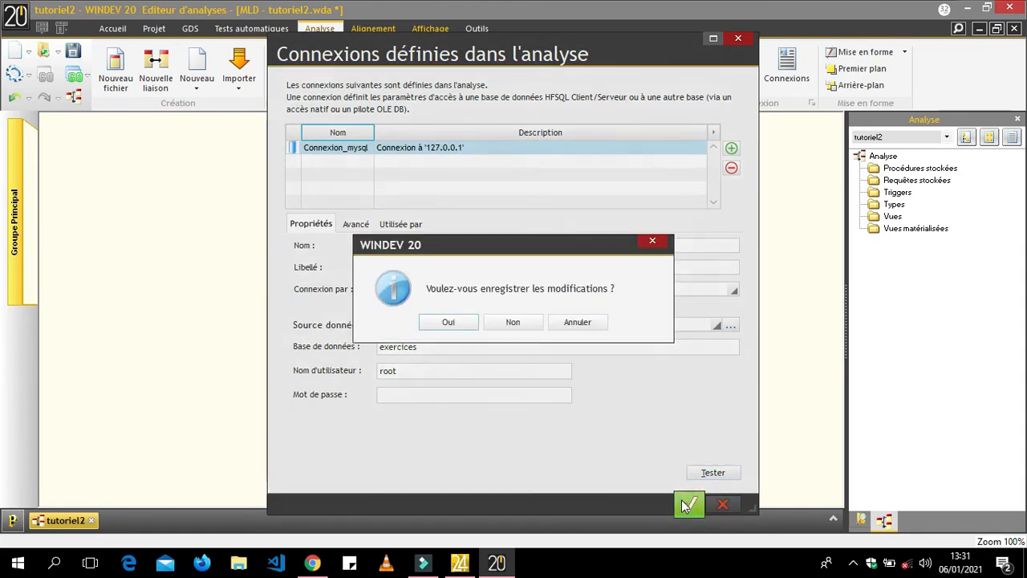
{"action": "left_click", "coordinate": [453, 321]}
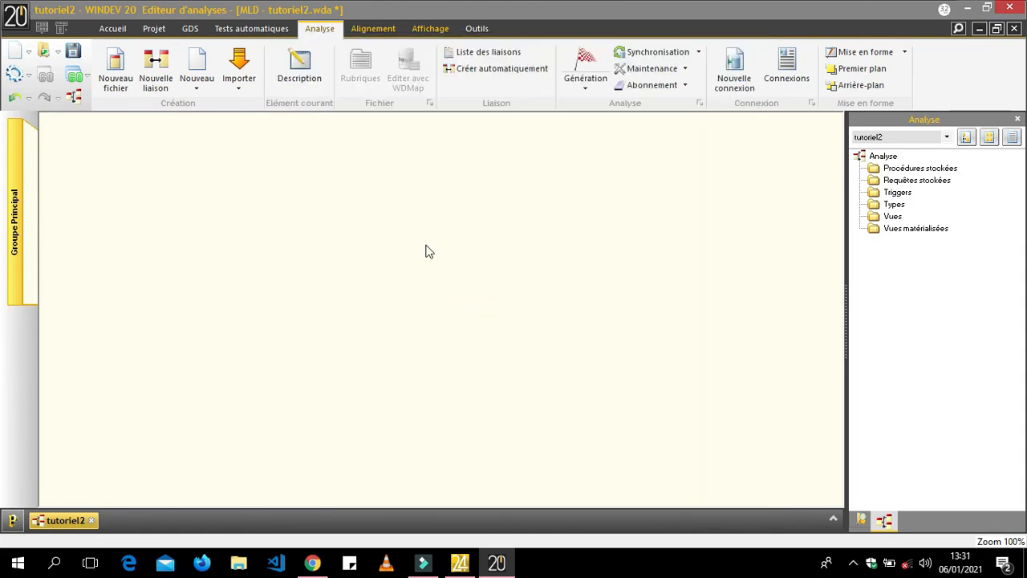
Generate the analysis and start importing table descriptions through the existing Connexion_mysql connection.
{"action": "left_click", "coordinate": [592, 58]}
{"action": "left_click", "coordinate": [233, 76]}
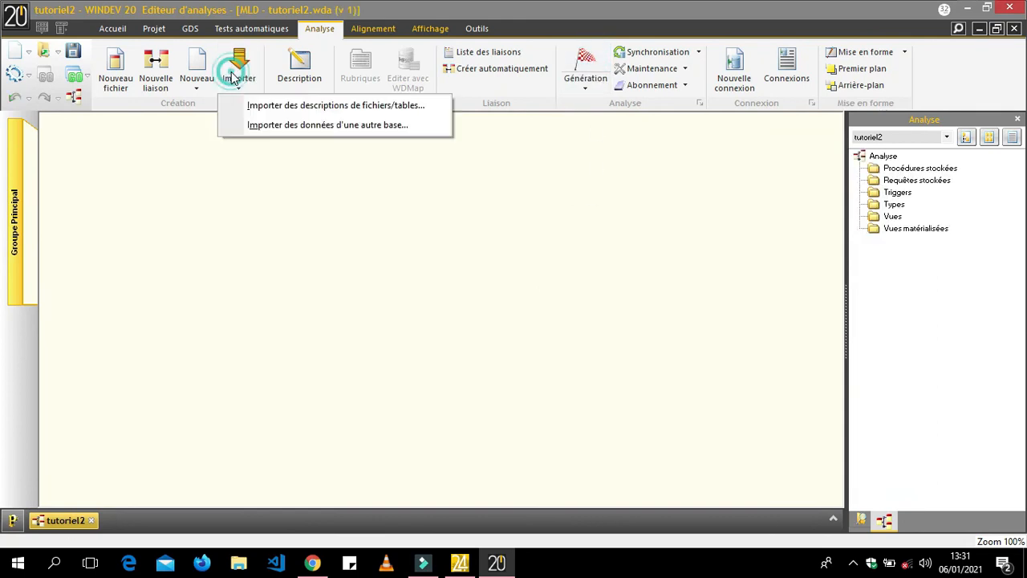
{"action": "left_click", "coordinate": [293, 106]}
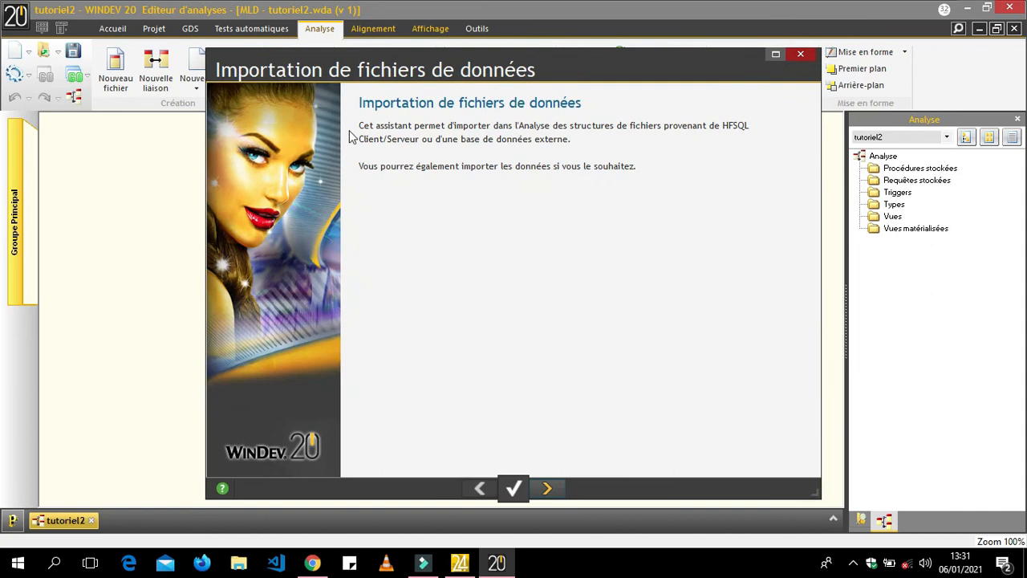
{"action": "left_click", "coordinate": [547, 488]}
{"action": "left_click", "coordinate": [554, 488]}
{"action": "left_click", "coordinate": [554, 488]}
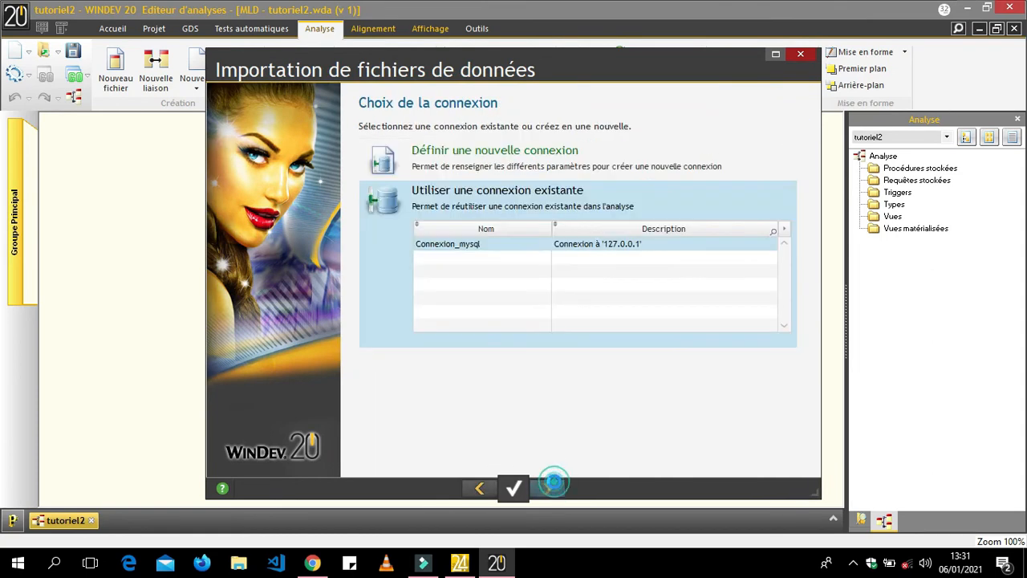
{"action": "left_click", "coordinate": [554, 488]}
Add the pays table to the files selected for import and complete the import into the analysis.
{"action": "left_click", "coordinate": [554, 488]}
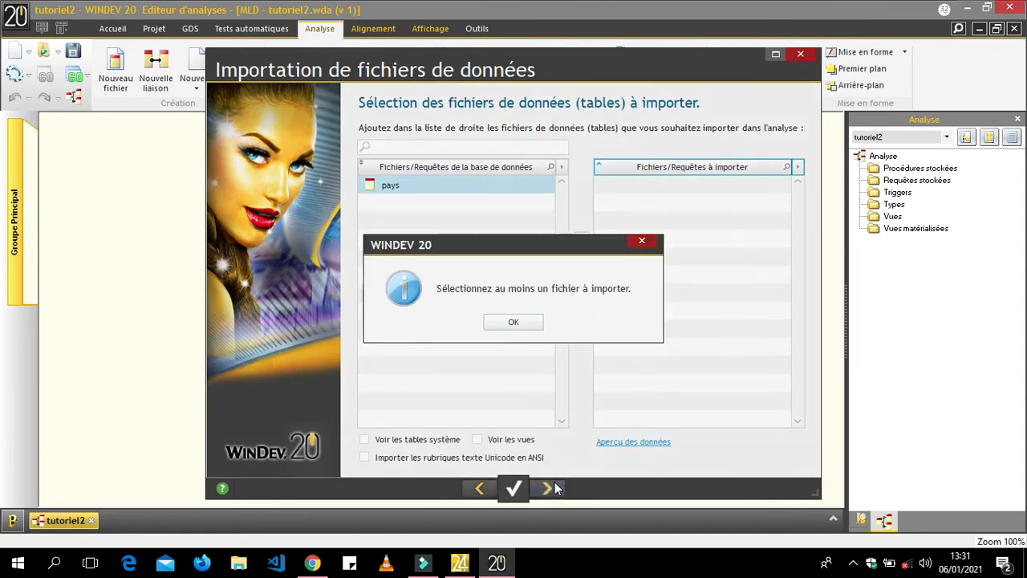
{"action": "left_click", "coordinate": [504, 321]}
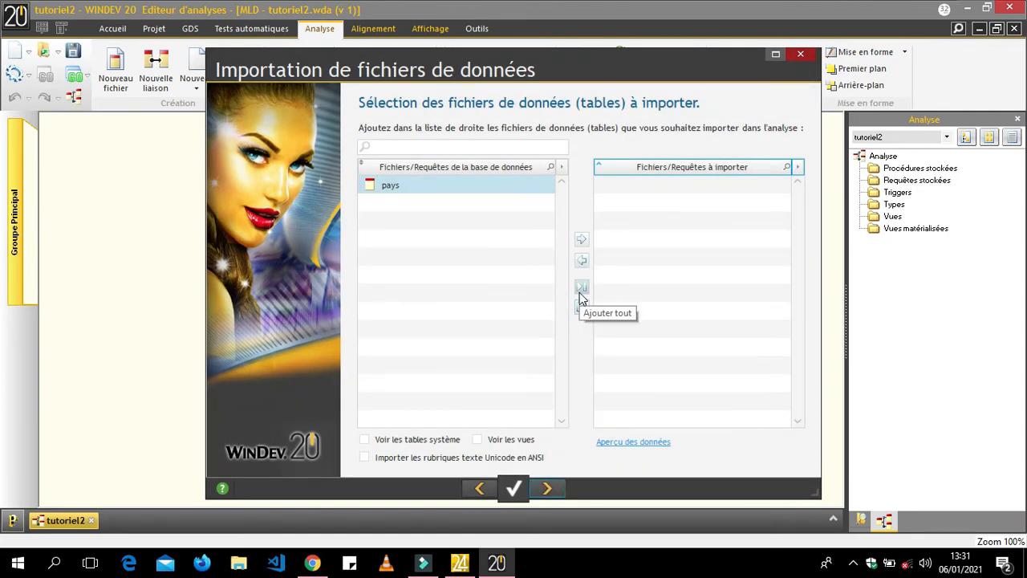
{"action": "left_click", "coordinate": [582, 287]}
{"action": "left_click", "coordinate": [548, 488]}
{"action": "left_click", "coordinate": [546, 491]}
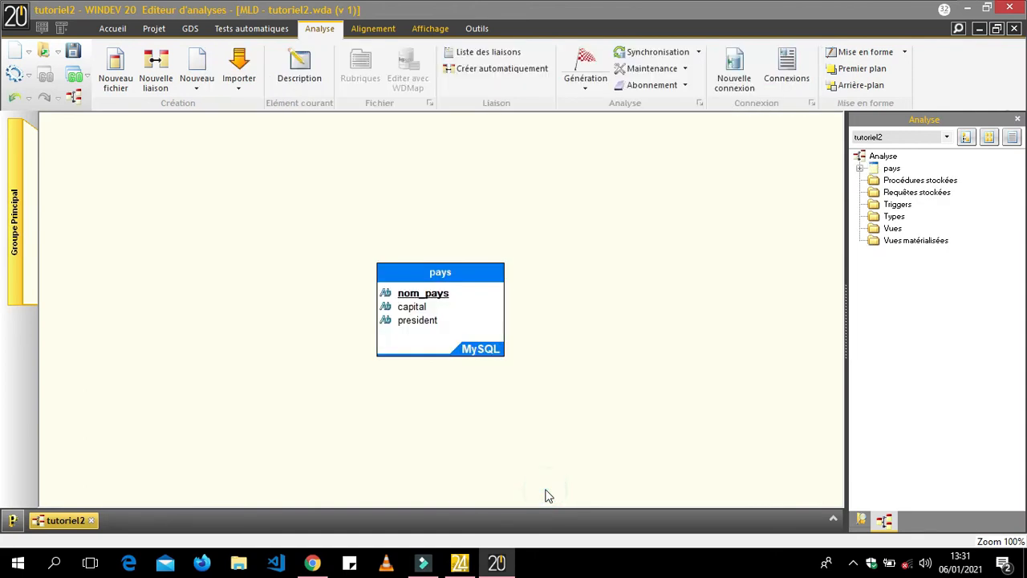
Move the pays table higher in the diagram and regenerate the analysis, running the automatic data file modification for C:\Mes Projets\tutoriel2\Exe.
{"action": "left_click_drag", "start_coordinate": [413, 269], "coordinate": [417, 216]}
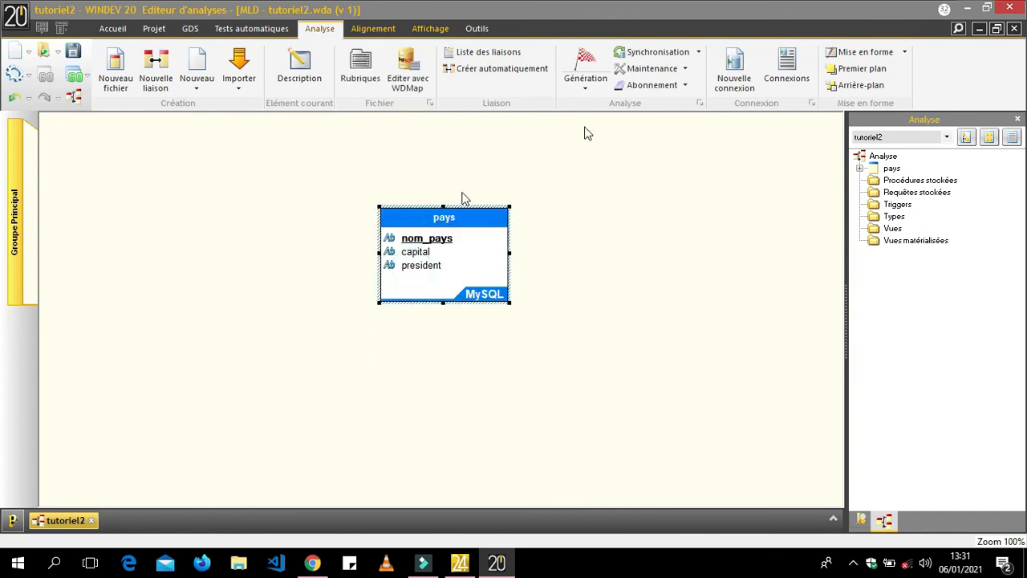
{"action": "left_click", "coordinate": [585, 66]}
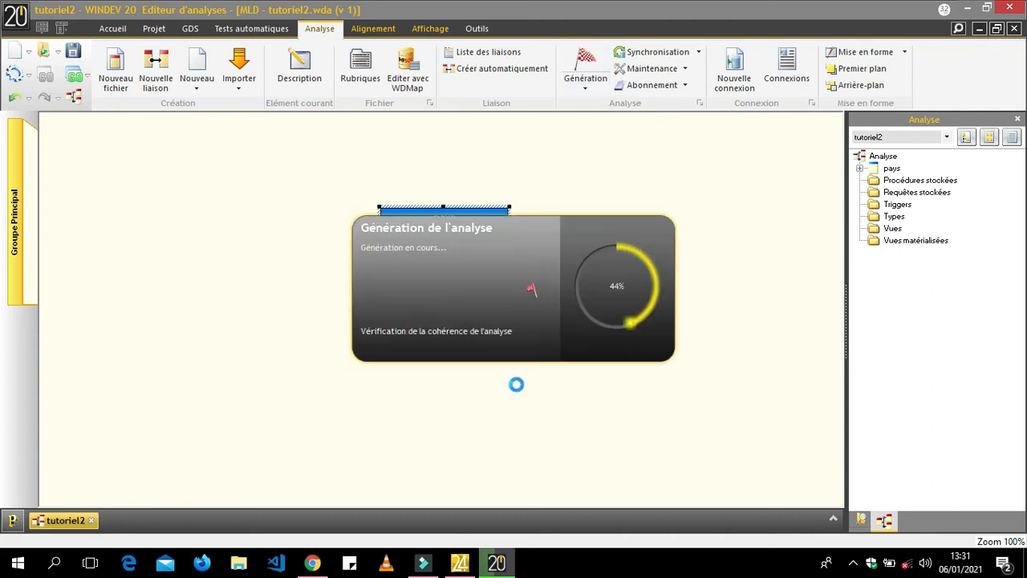
{"action": "left_click", "coordinate": [482, 346]}
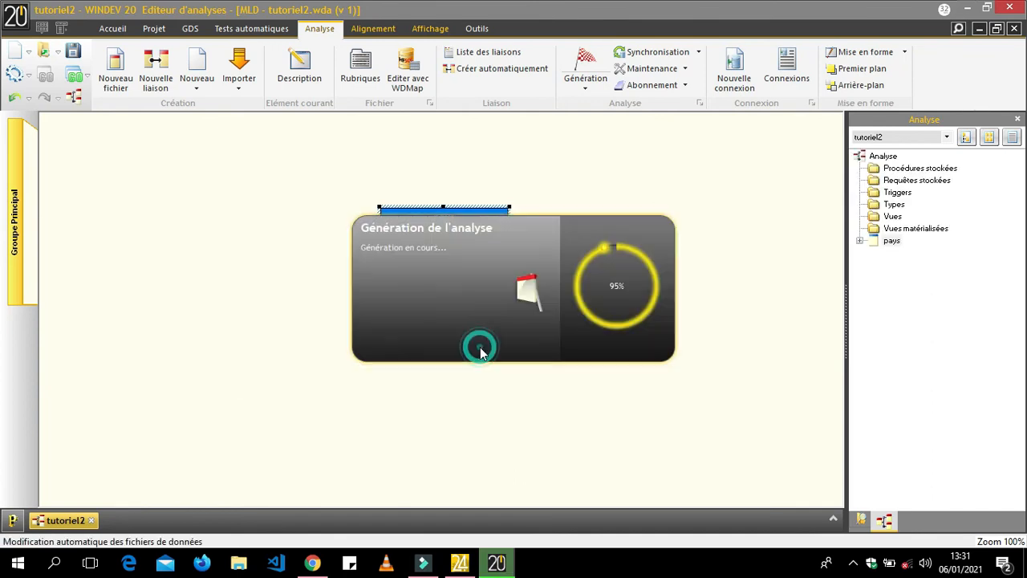
{"action": "left_click", "coordinate": [545, 443]}
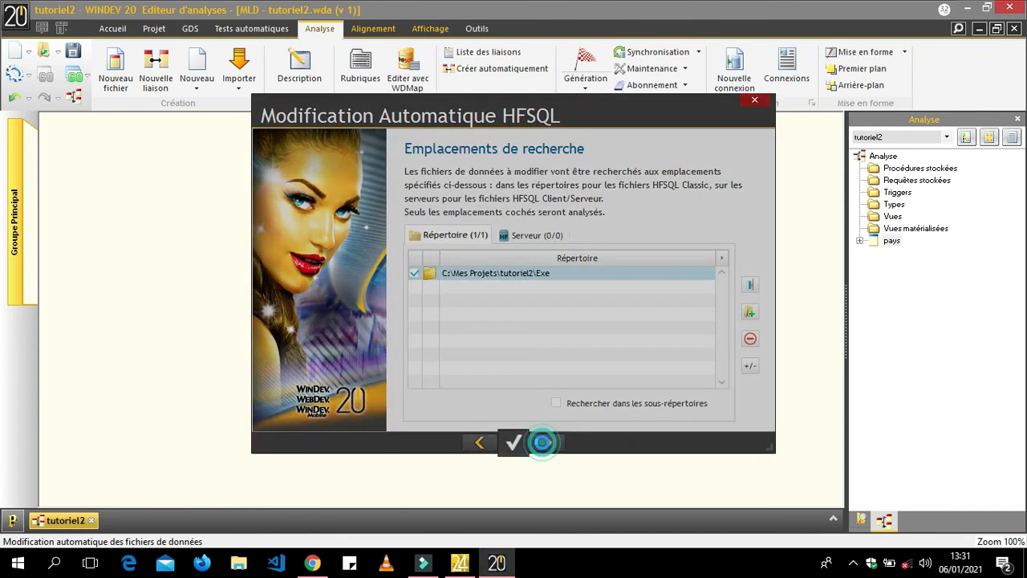
{"action": "left_click", "coordinate": [542, 345]}
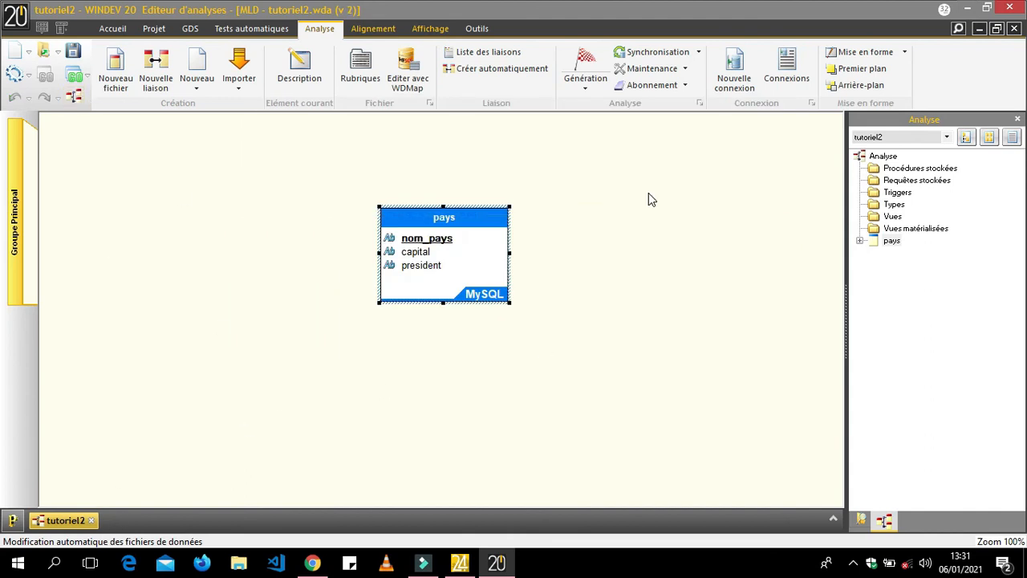
Create a new blank window from the Fenêtres folder of the project explorer.
{"action": "left_click", "coordinate": [120, 33]}
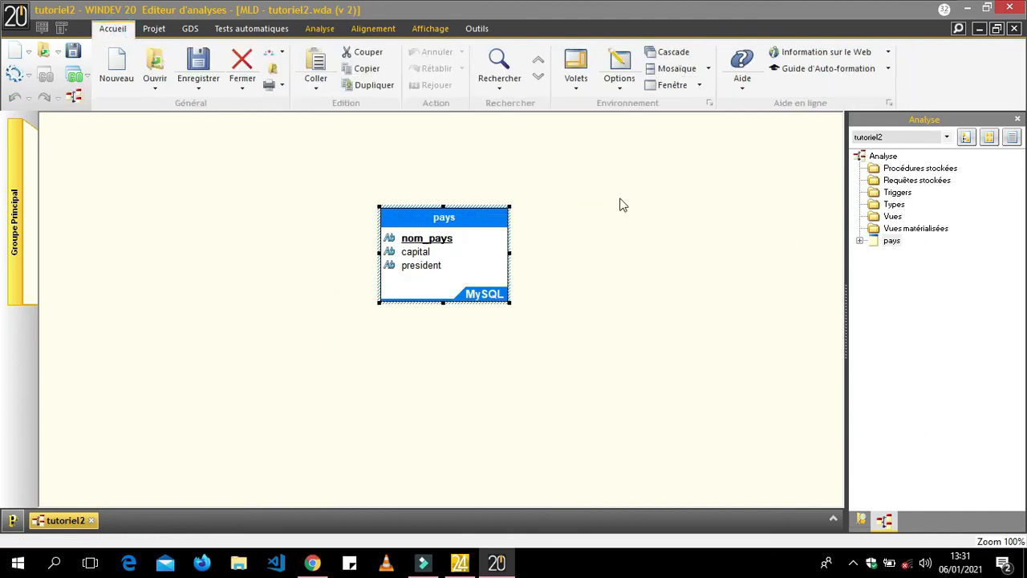
{"action": "left_click", "coordinate": [864, 520]}
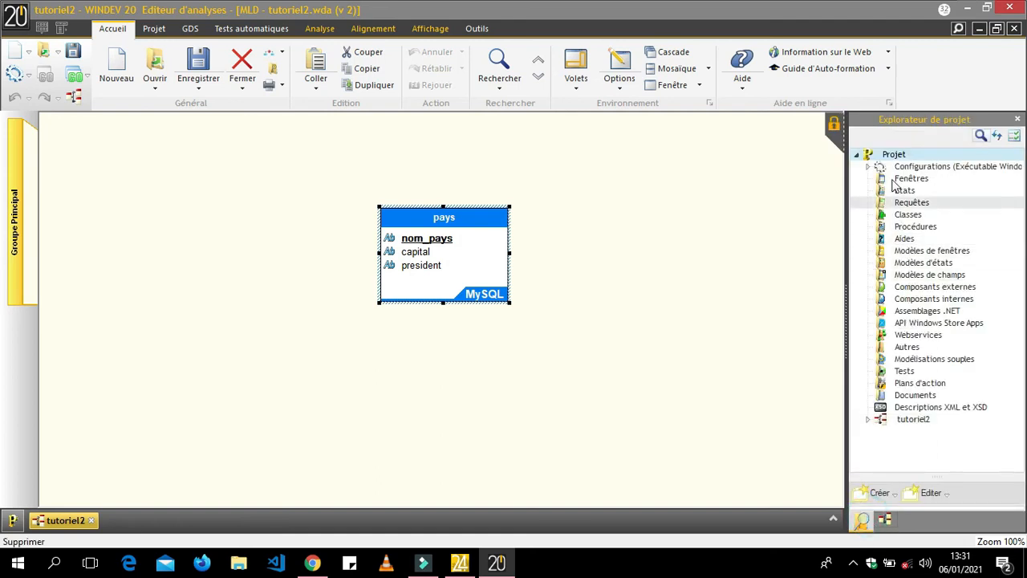
{"action": "right_click", "coordinate": [911, 179]}
{"action": "left_click", "coordinate": [913, 194]}
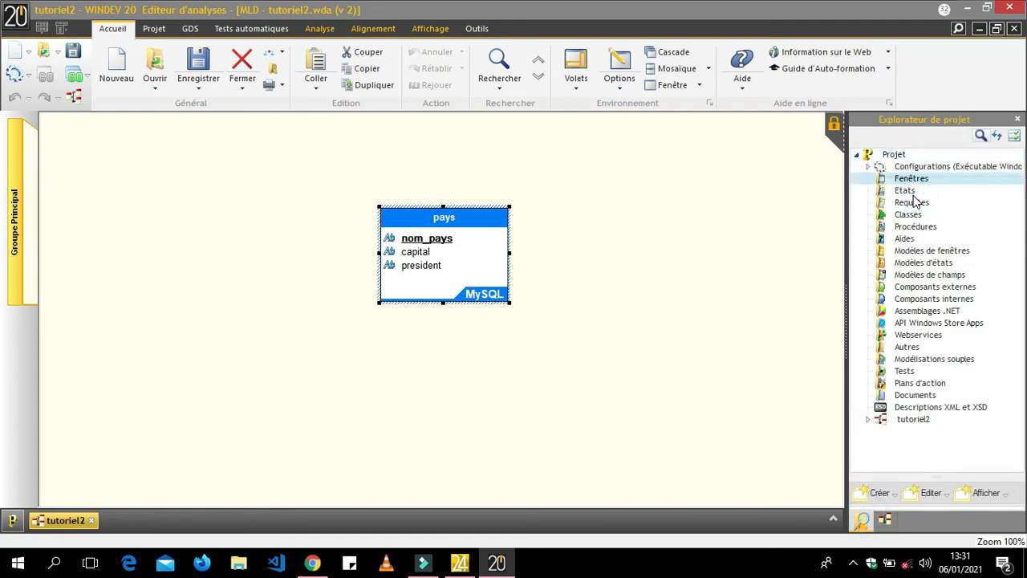
{"action": "double_click", "coordinate": [276, 155]}
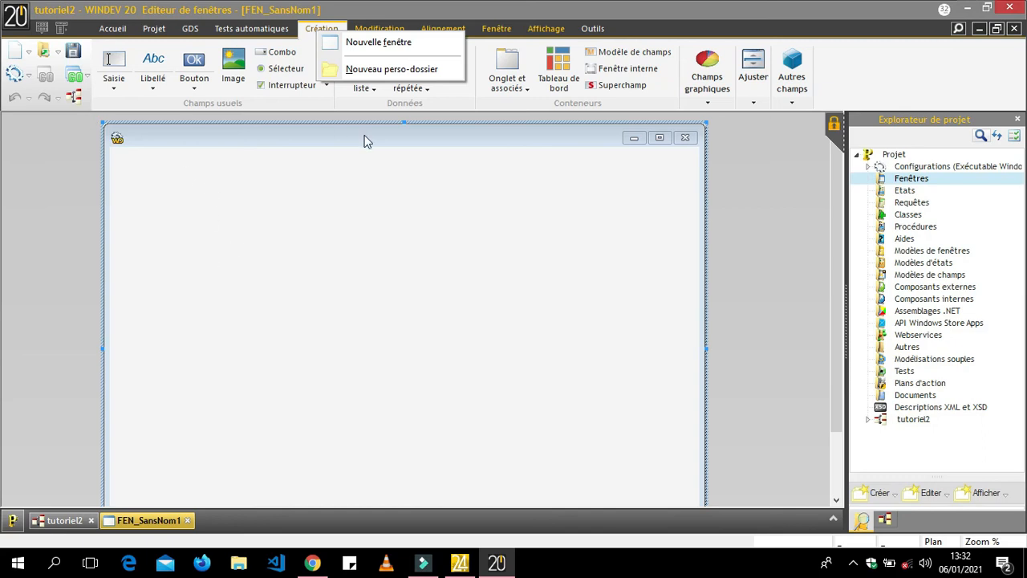
{"action": "left_click", "coordinate": [359, 245]}
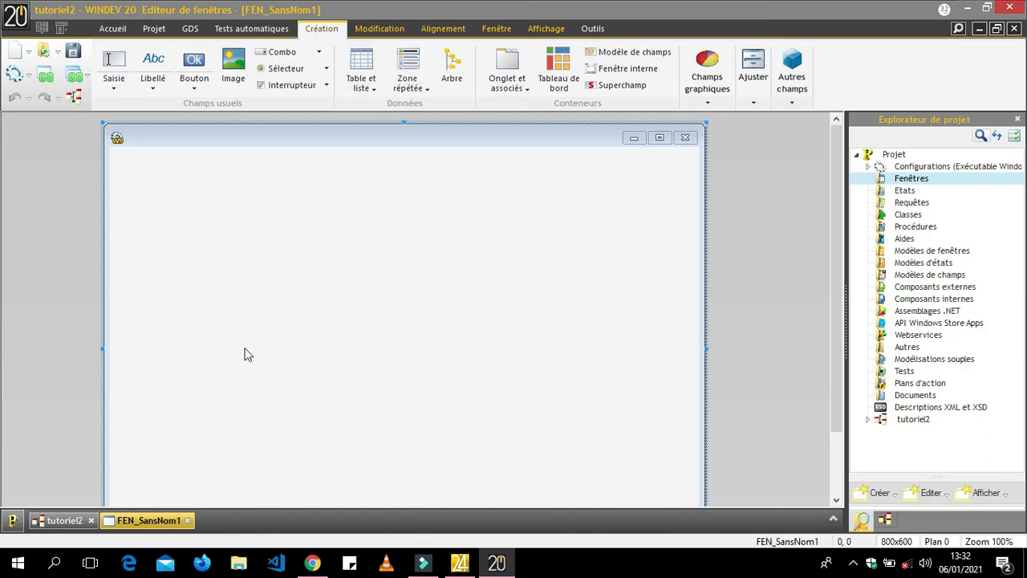
Save the new window with the title accueil and the element name FEN_accueil.
{"action": "key", "text": "ctrl+s"}
{"action": "type", "text": "accue"}
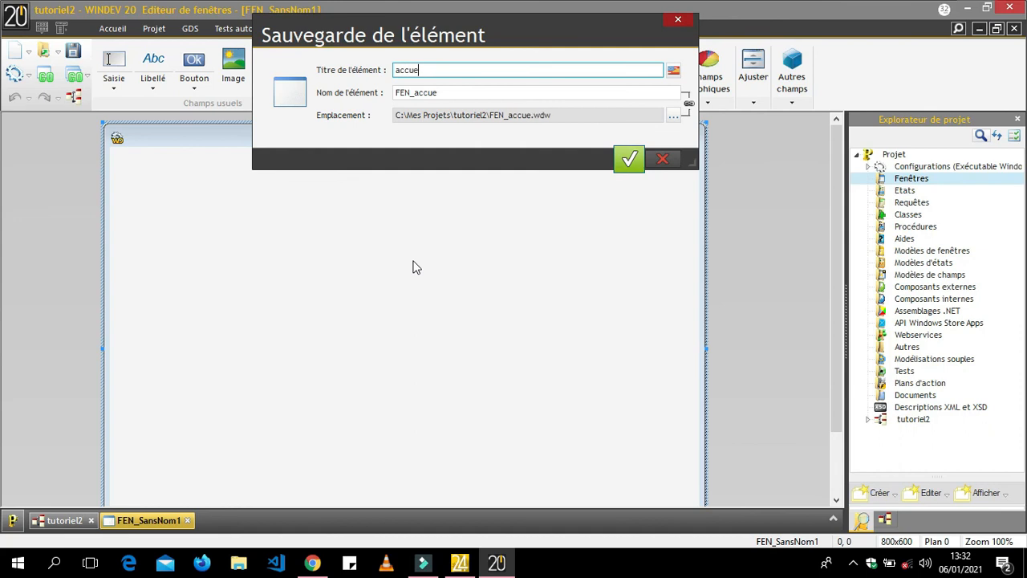
{"action": "type", "text": "il"}
{"action": "key", "text": "Return"}
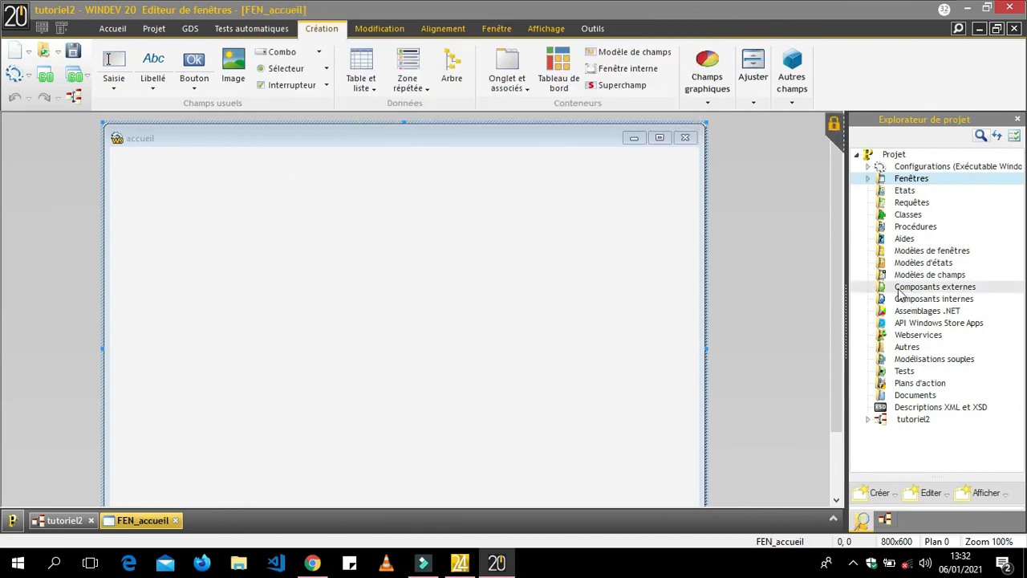
{"action": "left_click_drag", "start_coordinate": [840, 249], "coordinate": [831, 313]}
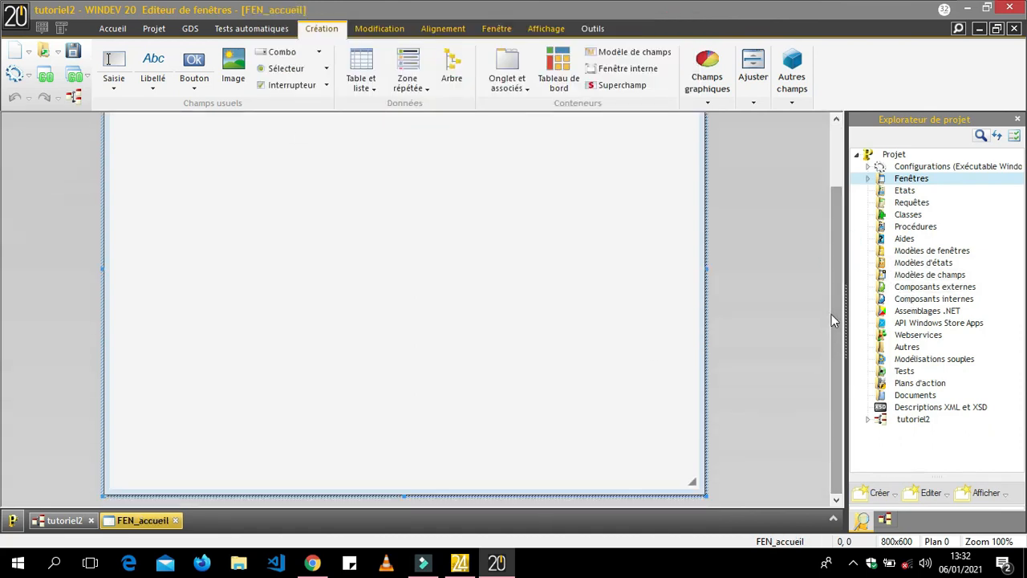